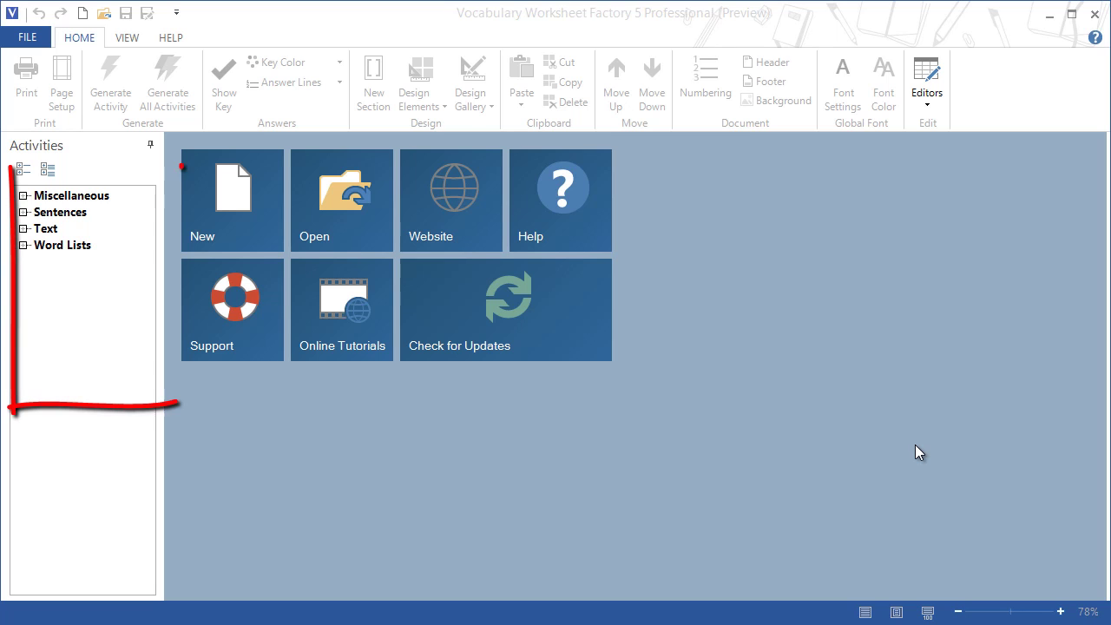
Create a Sentence Parsing activity from the Sentences category and select its Sentence Parser setting
click(24, 212)
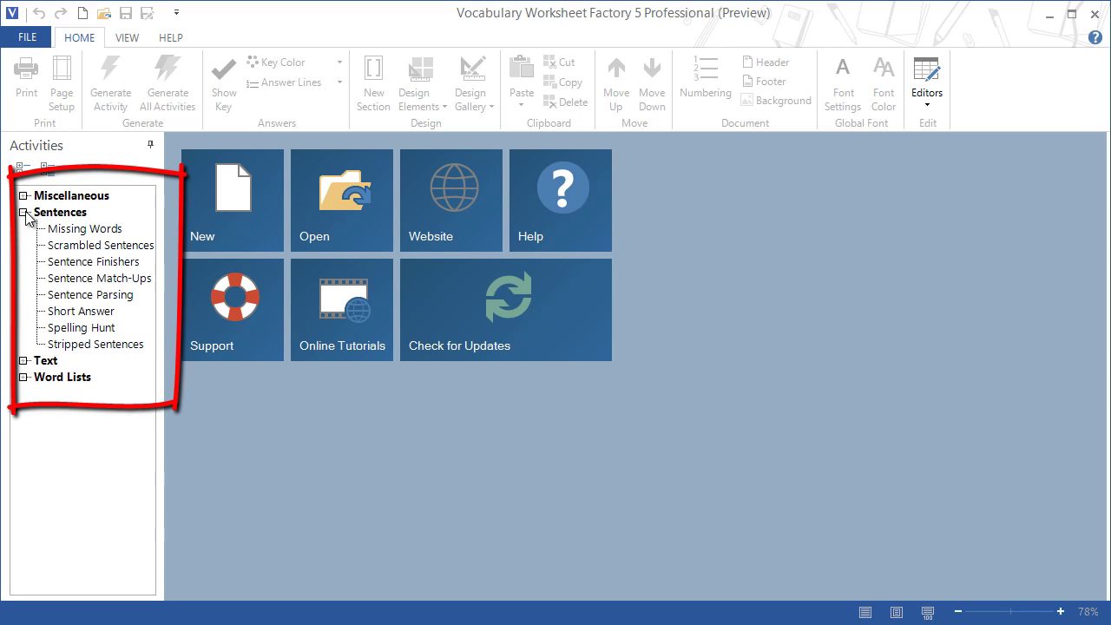
double_click(95, 293)
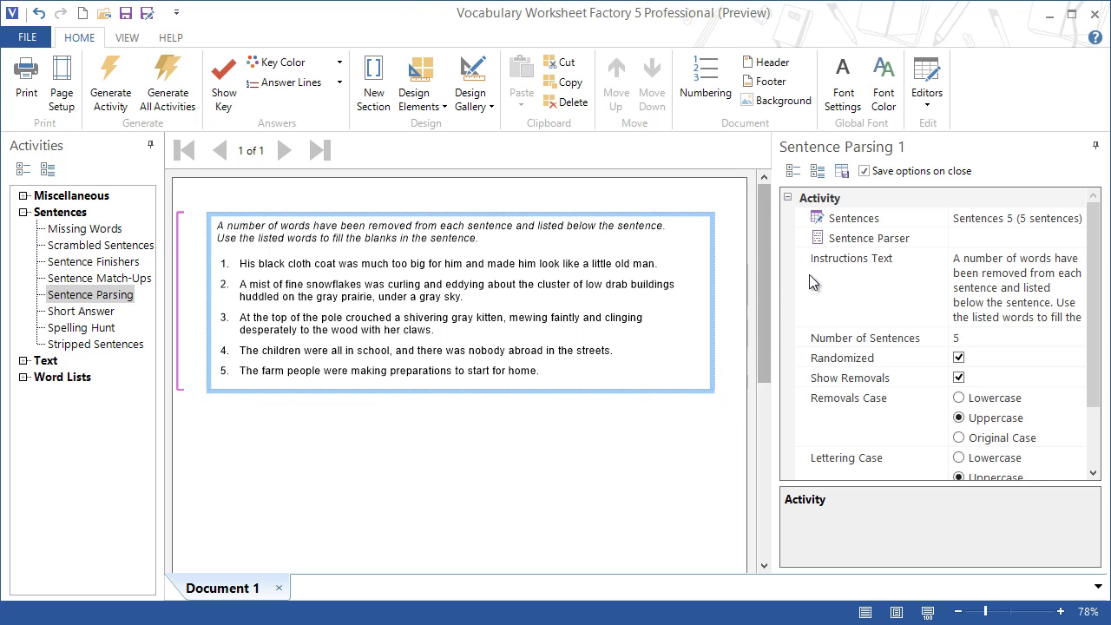
click(1074, 240)
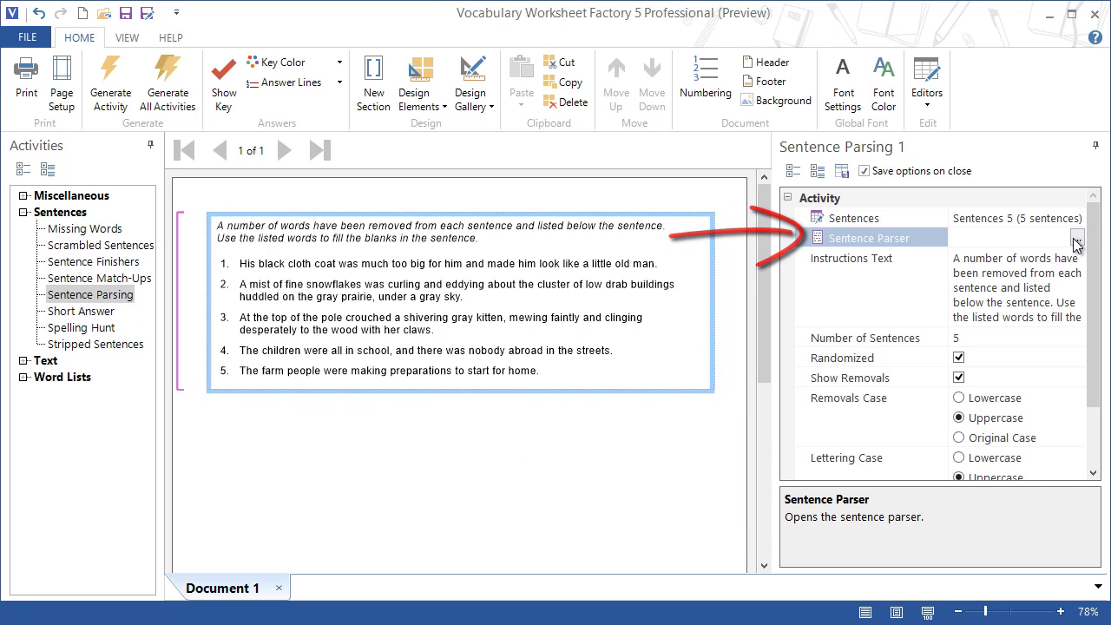
In the Sentence Parser, blank 'children', 'school' and 'nobody' in sentence two
click(1076, 243)
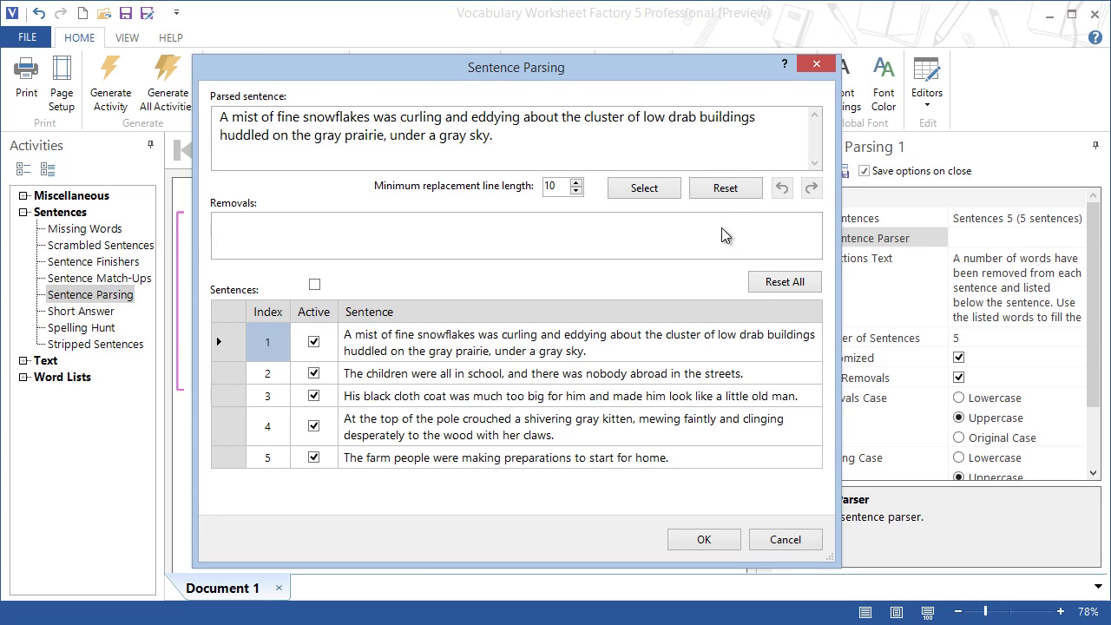
click(524, 373)
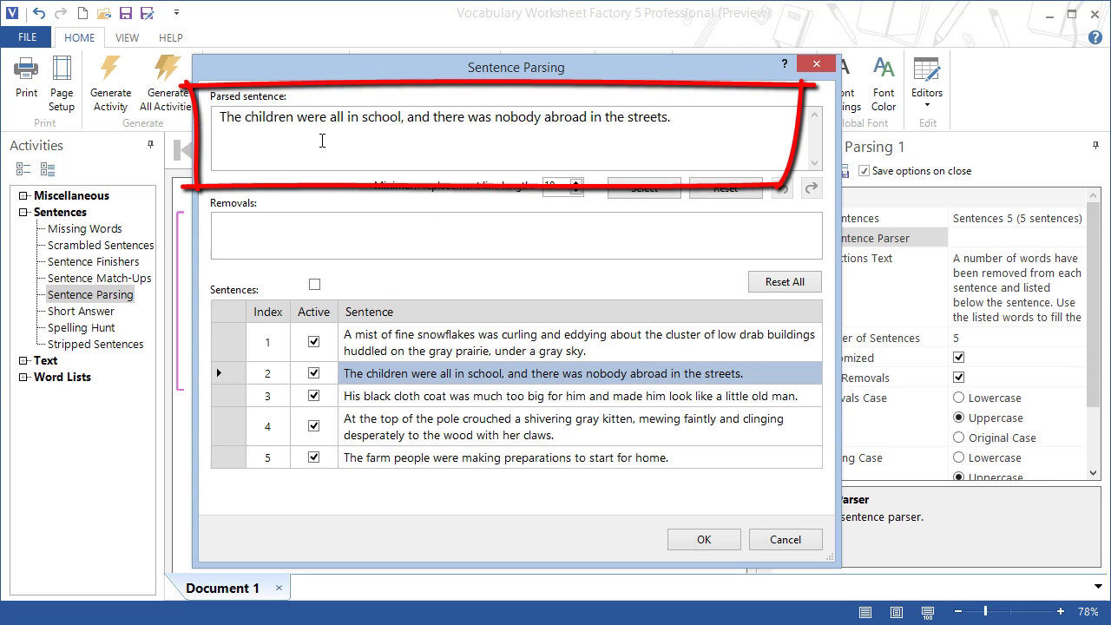
double_click(274, 118)
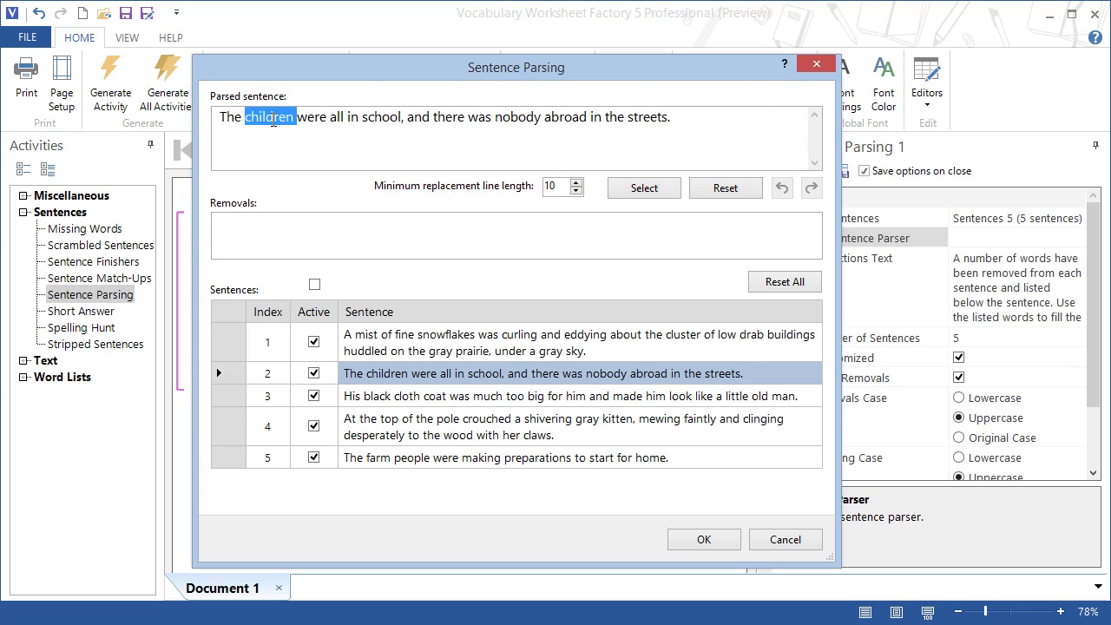
double_click(393, 117)
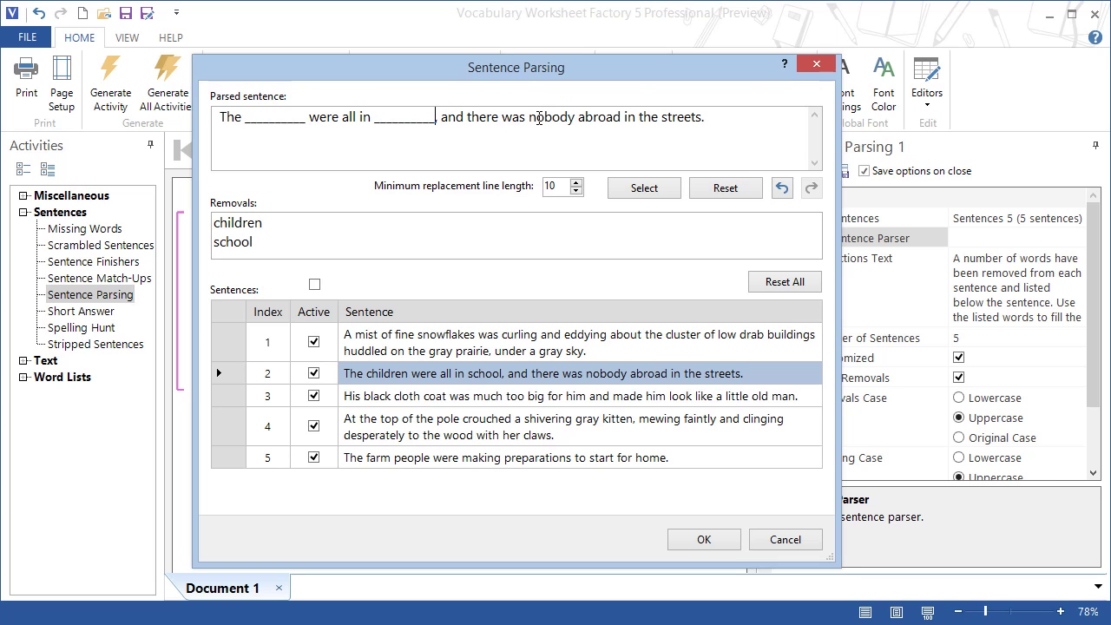
double_click(539, 117)
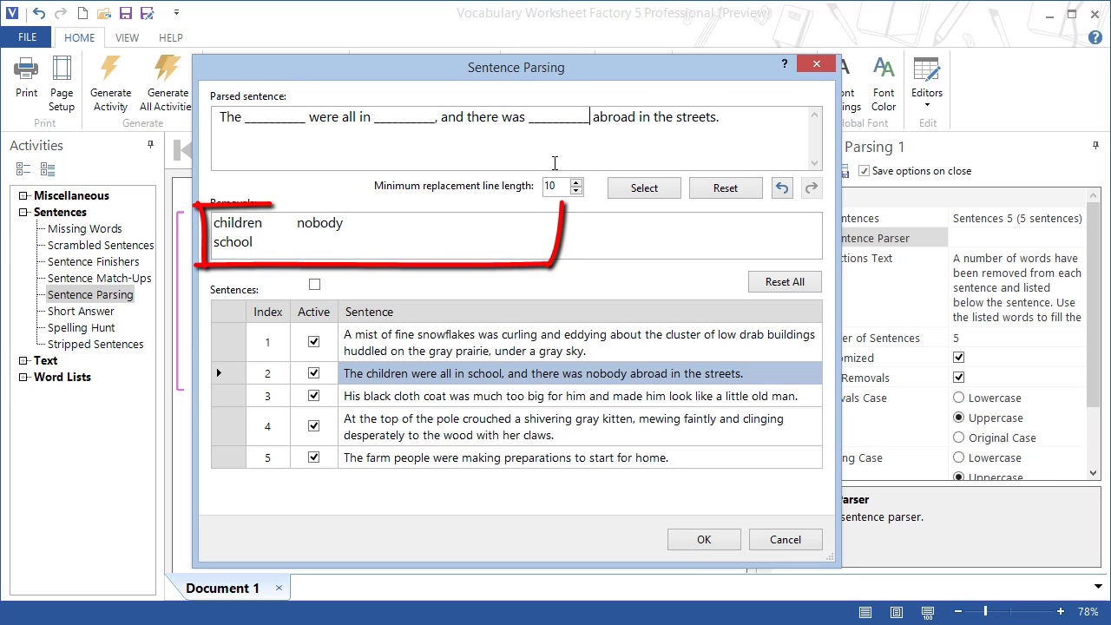
Blank 'mist', 'curling' and 'gray' in sentence one
click(425, 345)
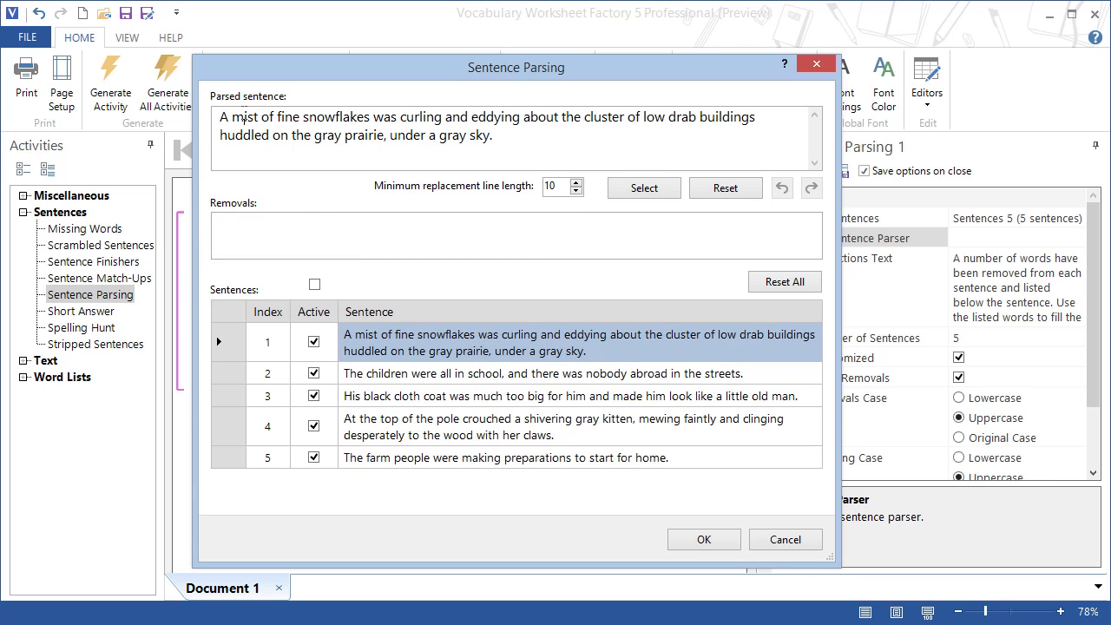
double_click(244, 117)
double_click(466, 116)
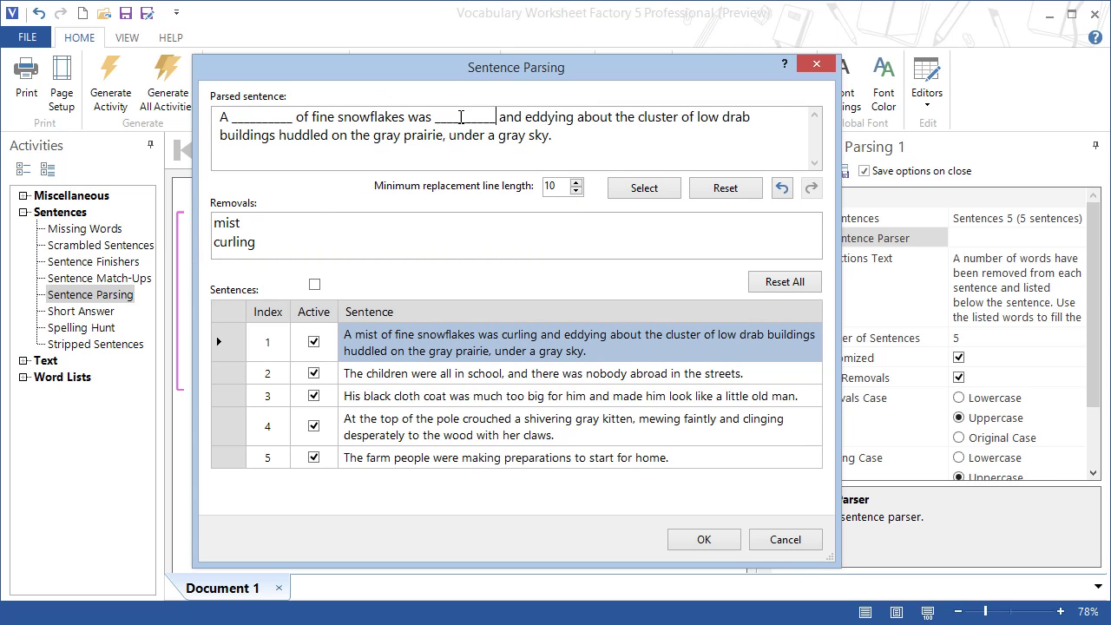
double_click(382, 136)
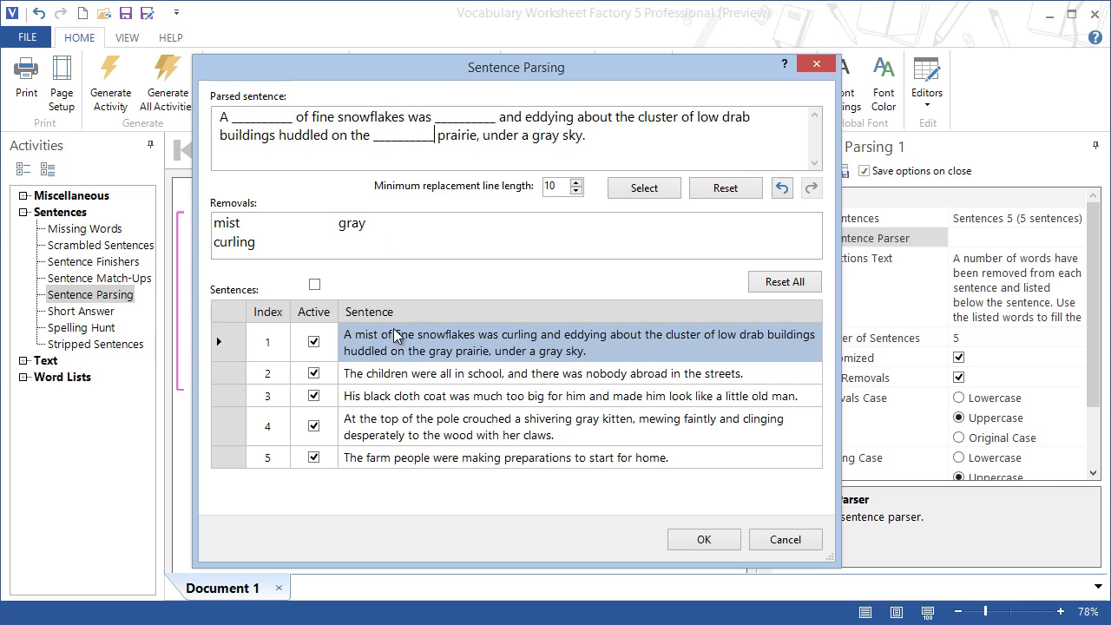
Blank 'black' and 'him' in sentence three
click(416, 398)
double_click(253, 116)
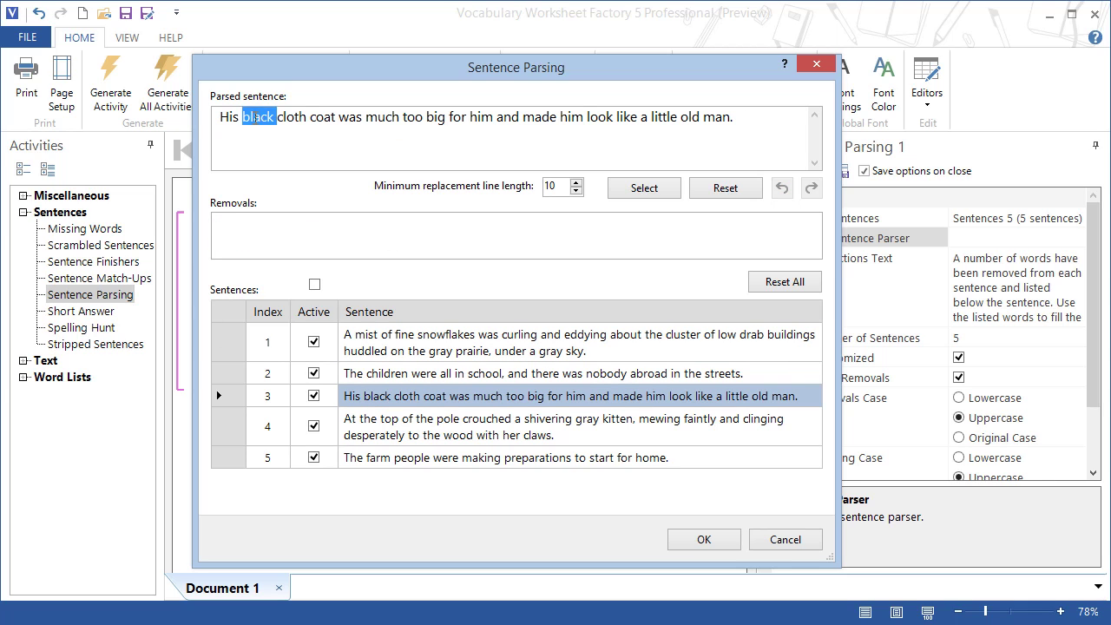
double_click(514, 116)
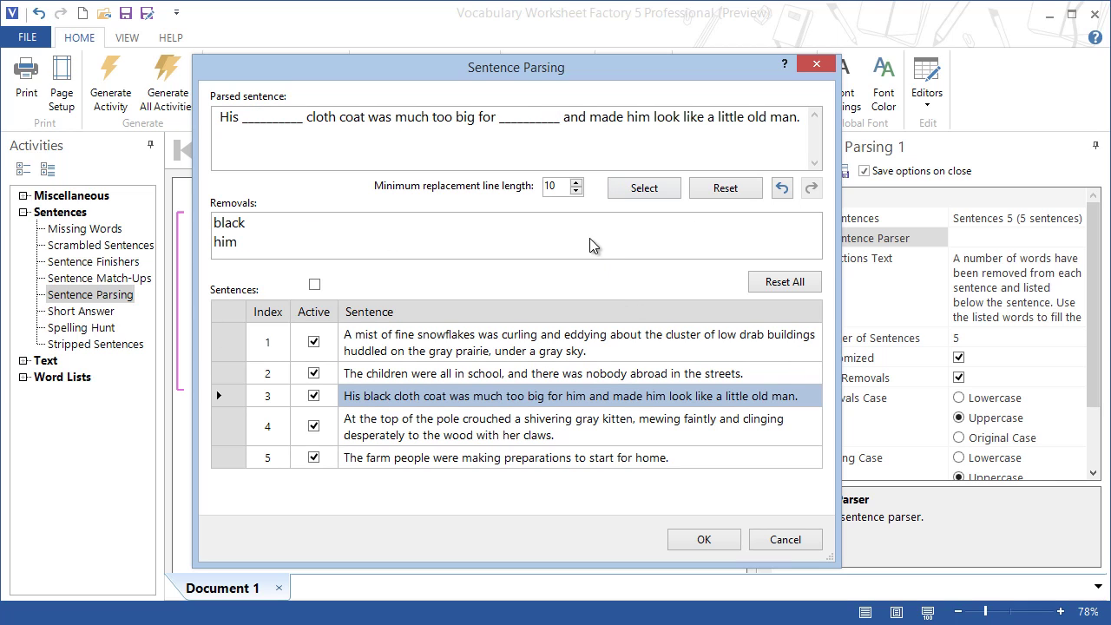
Blank the phrases 'pole crouched' and 'clinging desperately' in sentence four
click(447, 434)
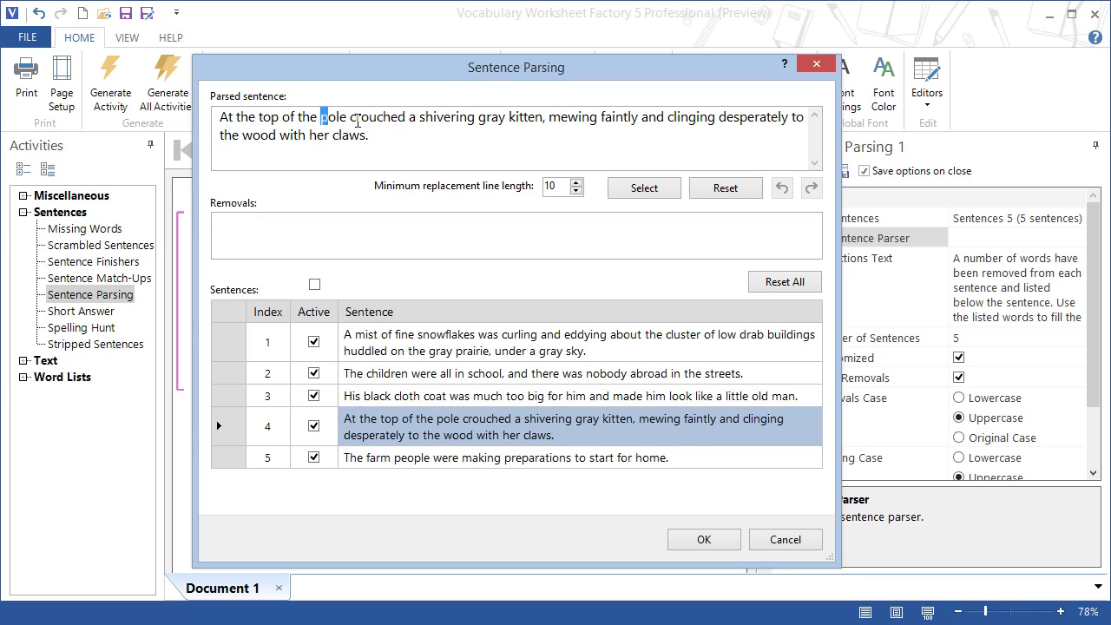
drag(321, 118, 408, 118)
click(644, 188)
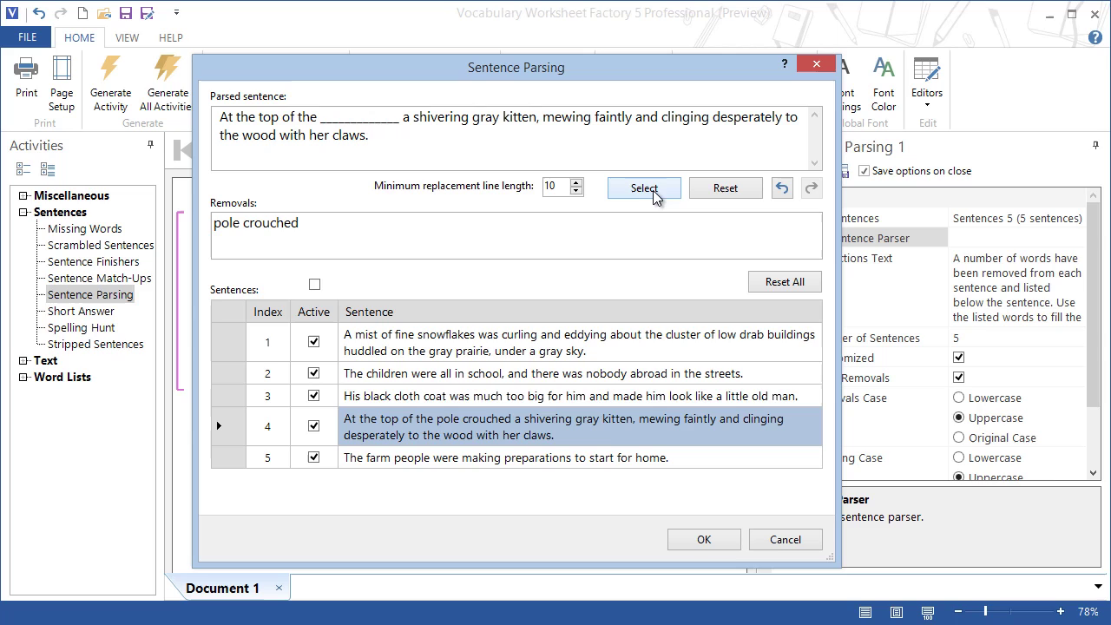
drag(663, 116, 787, 117)
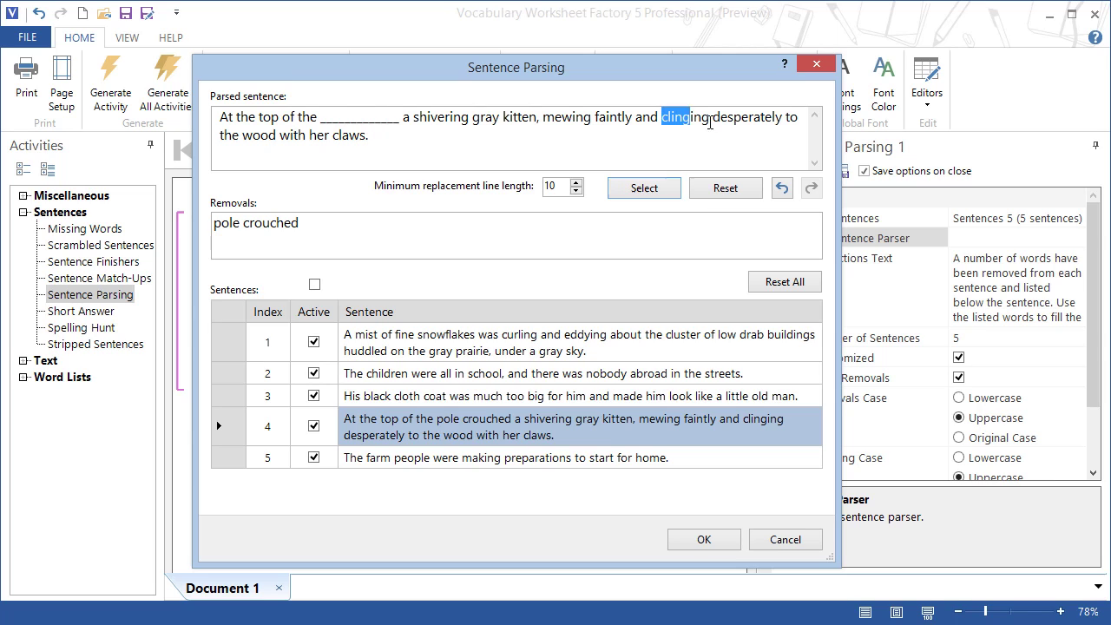
click(629, 194)
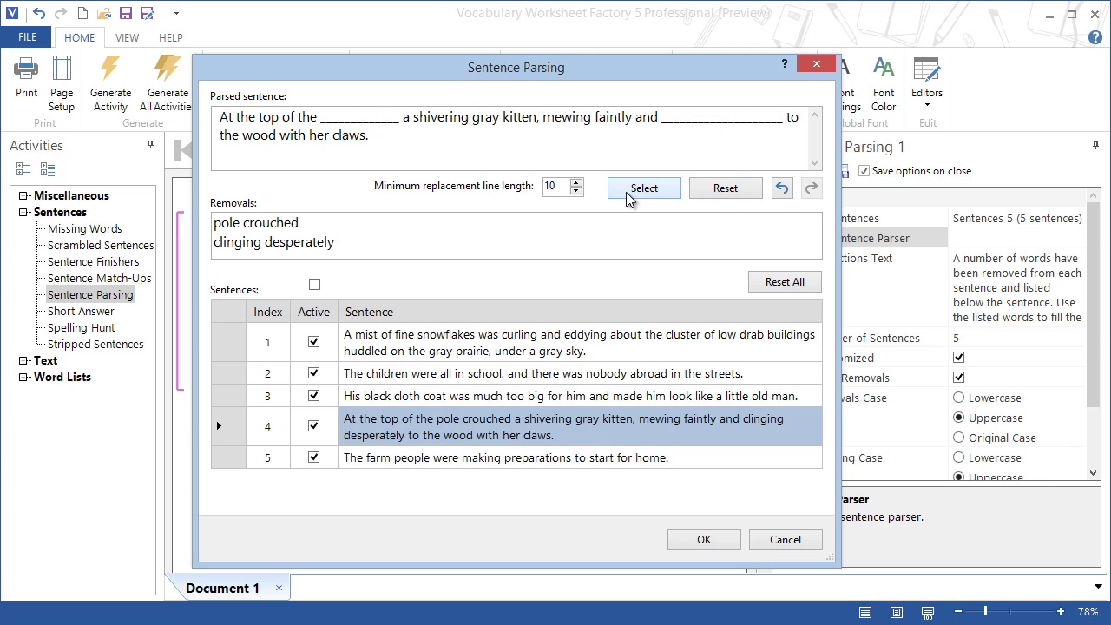
Blank the 'ing' ending of 'making' in sentence five
click(560, 456)
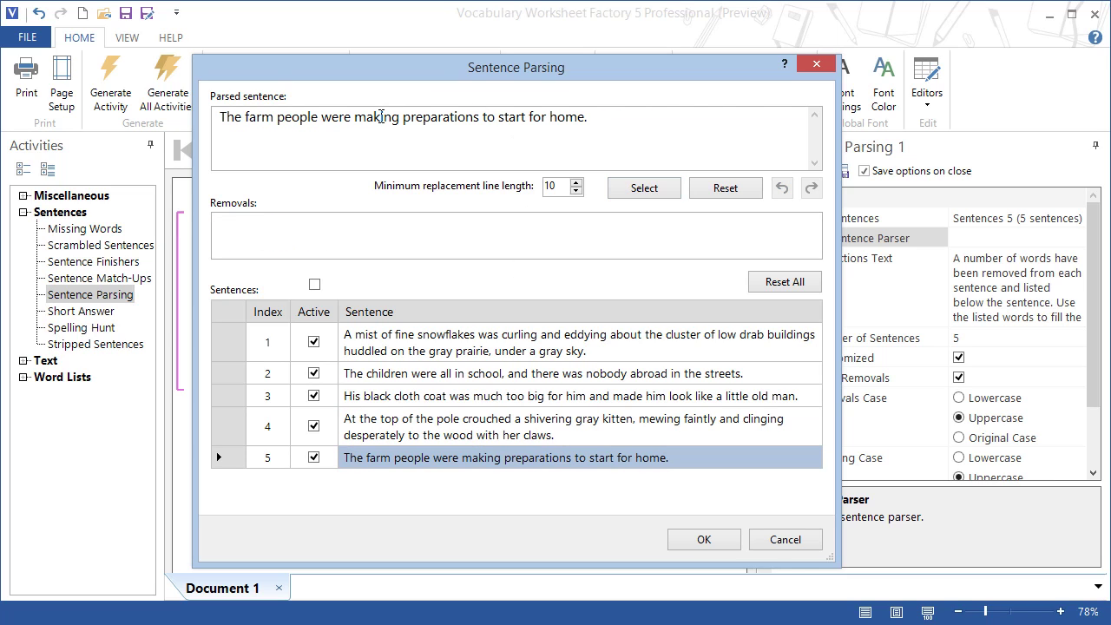
drag(380, 116, 399, 116)
click(640, 195)
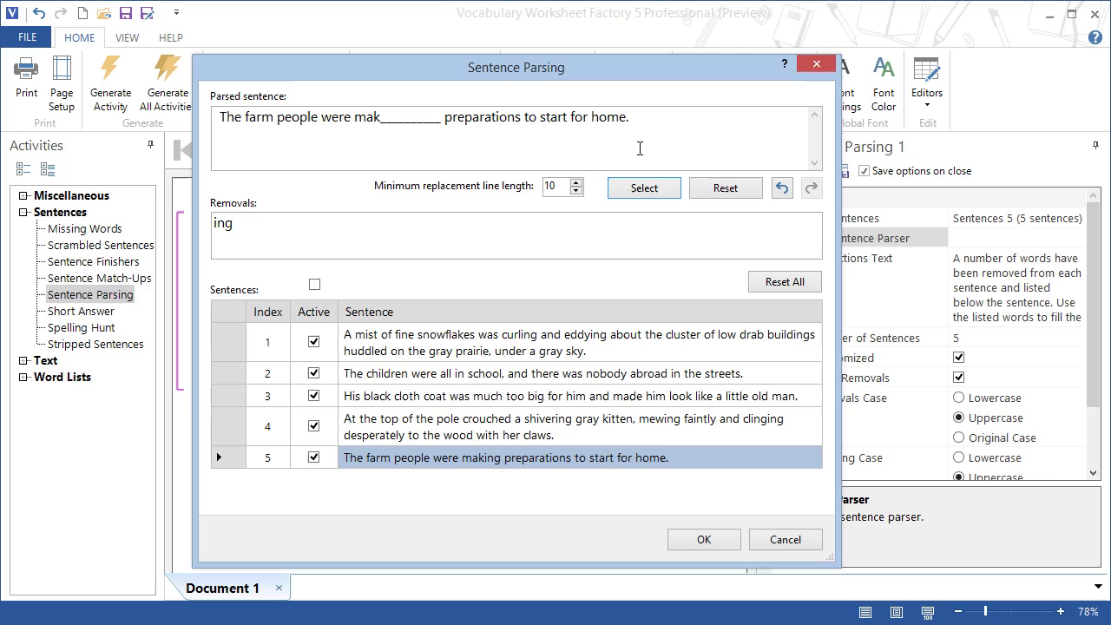
Reset sentence five, blank 'to' and 'preparations', and set minimum blank length to 12
click(711, 195)
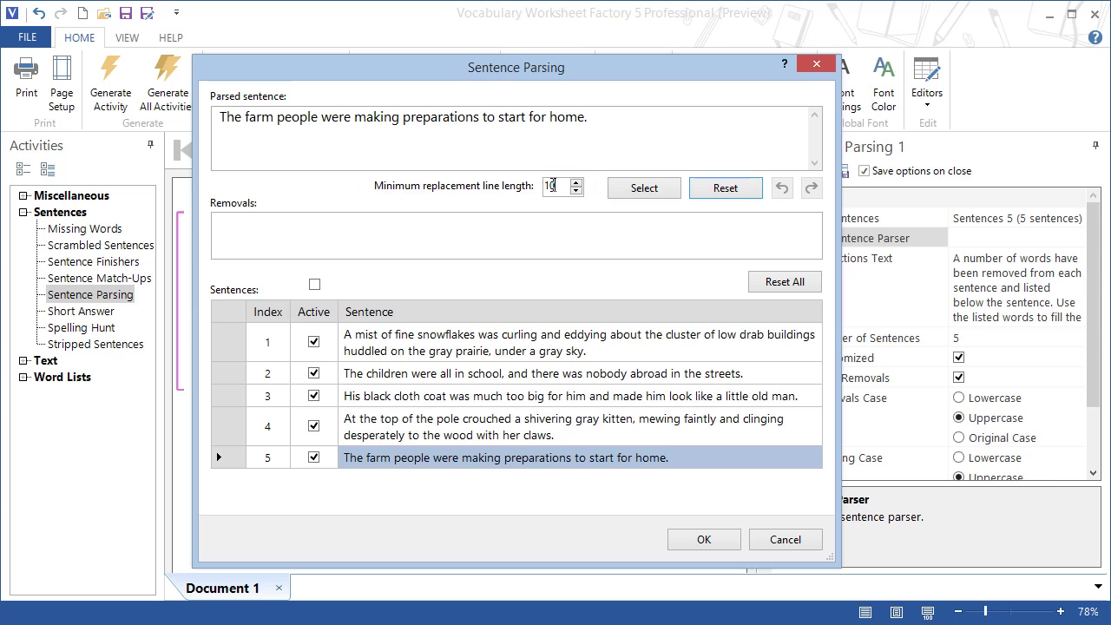
click(552, 186)
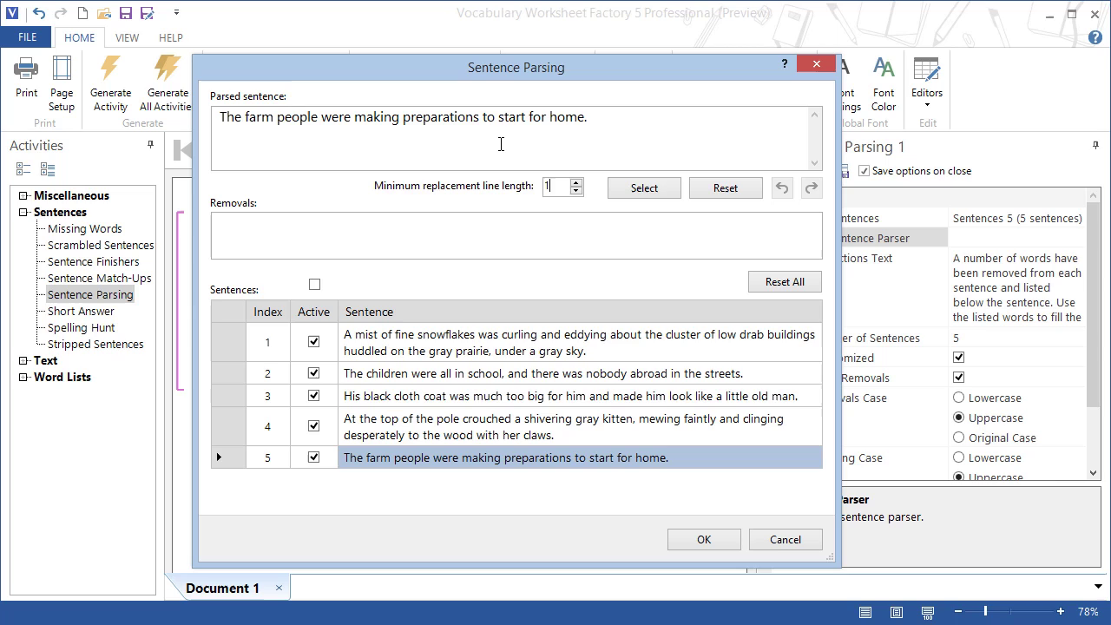
double_click(489, 116)
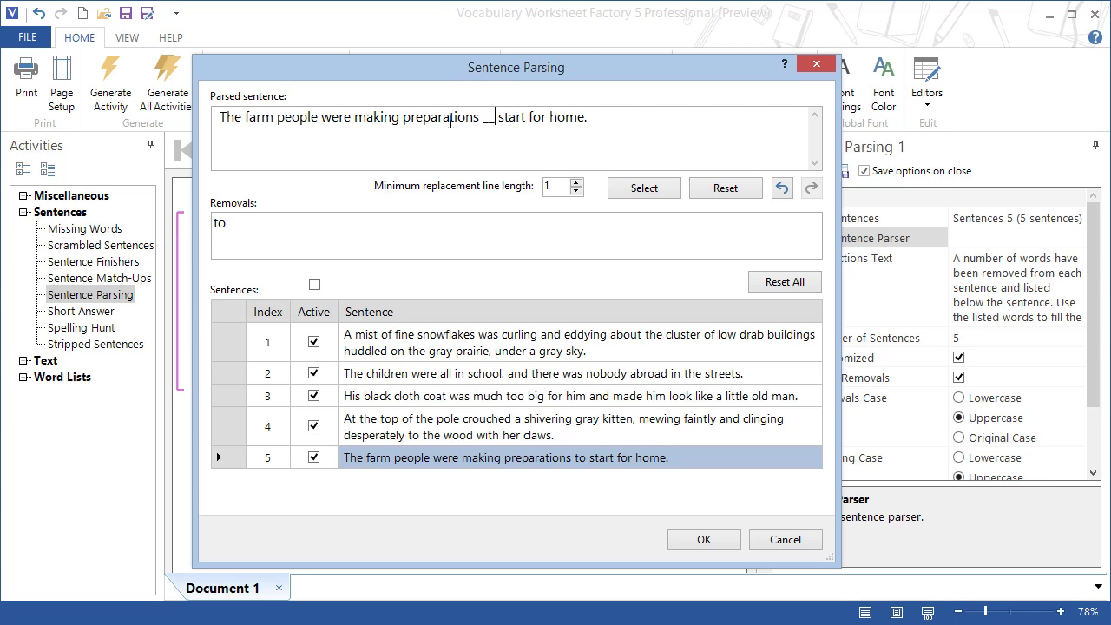
double_click(446, 116)
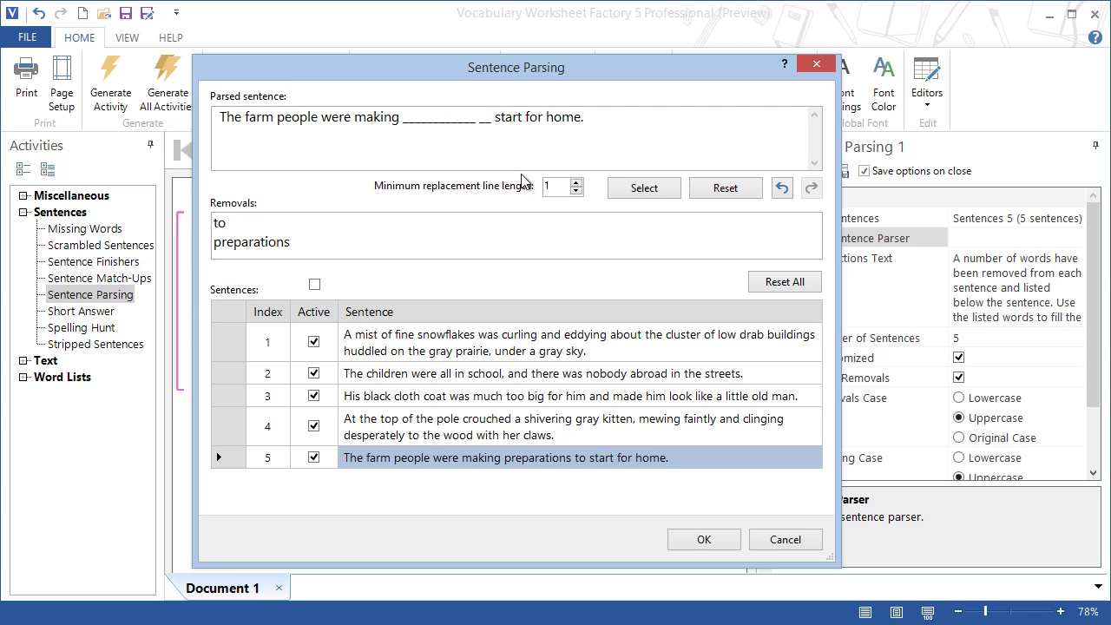
double_click(562, 186)
text(12)
Reset sentence five and blank 'making' and 'start', keeping both after an undo/redo check
click(533, 120)
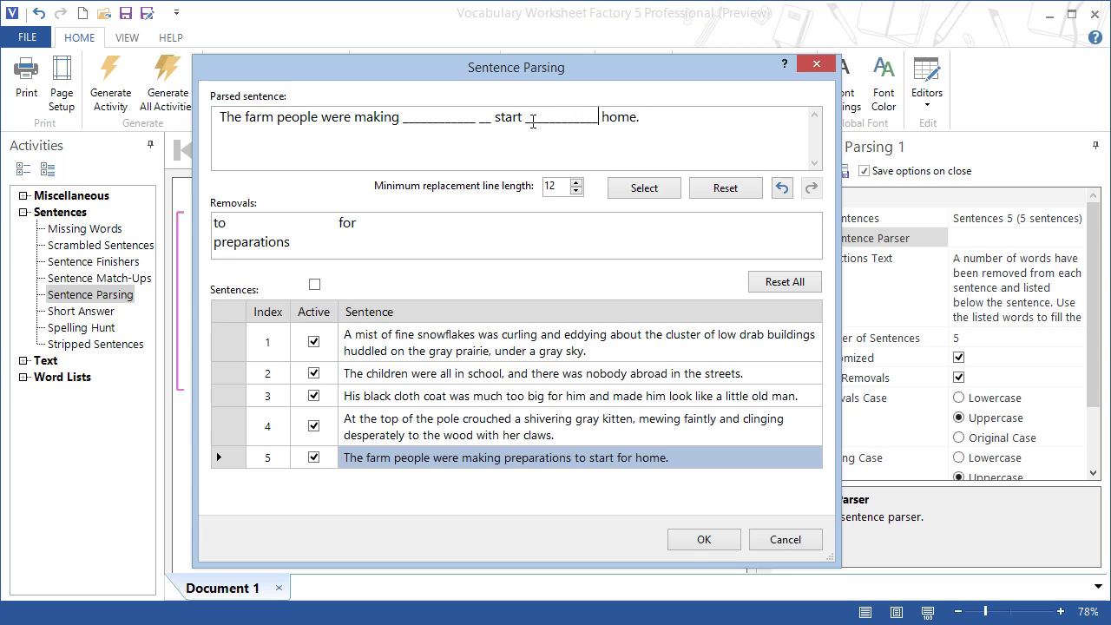
click(718, 189)
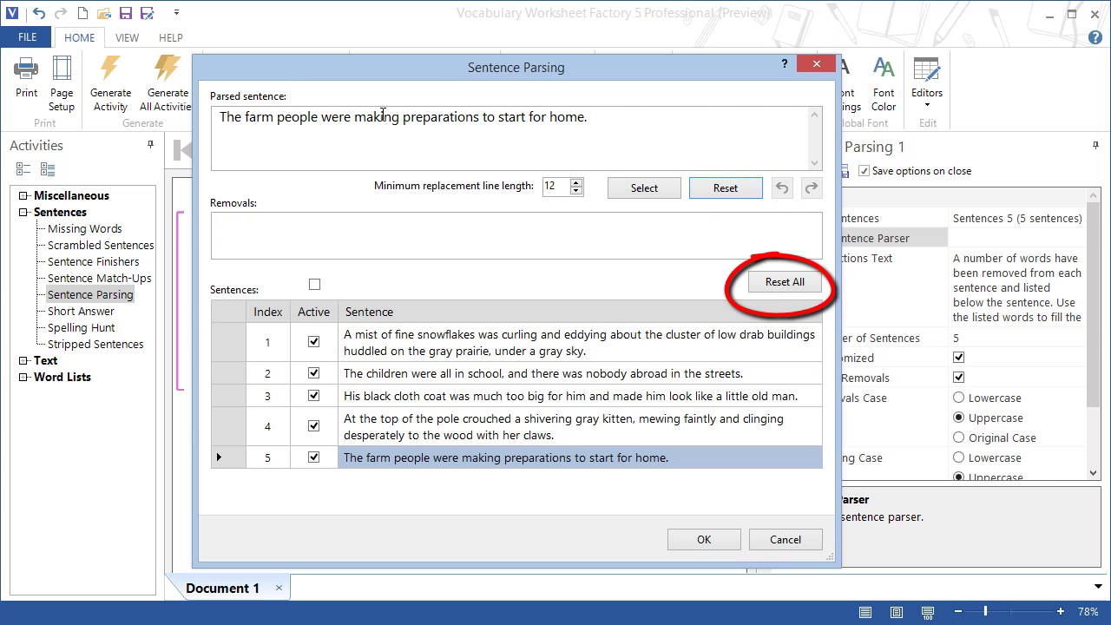
double_click(382, 116)
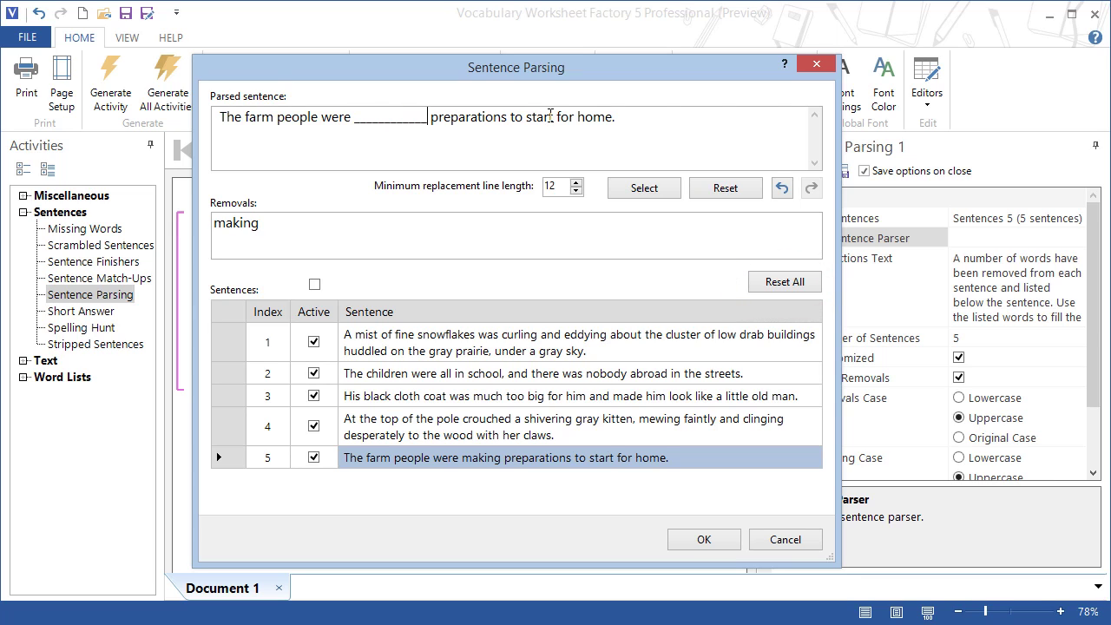
double_click(551, 116)
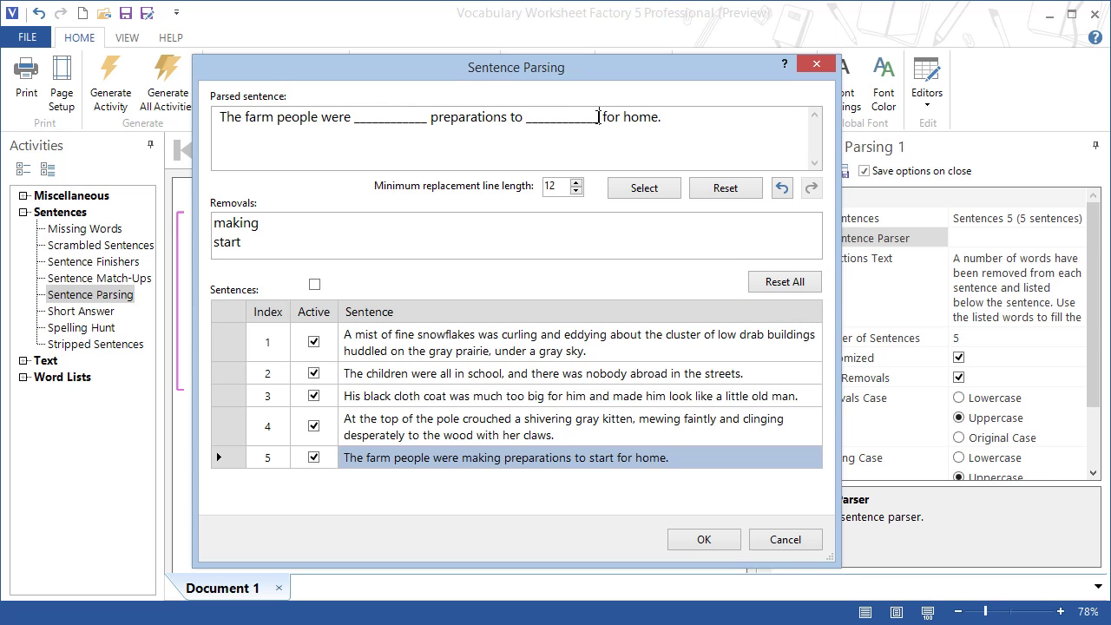
click(781, 189)
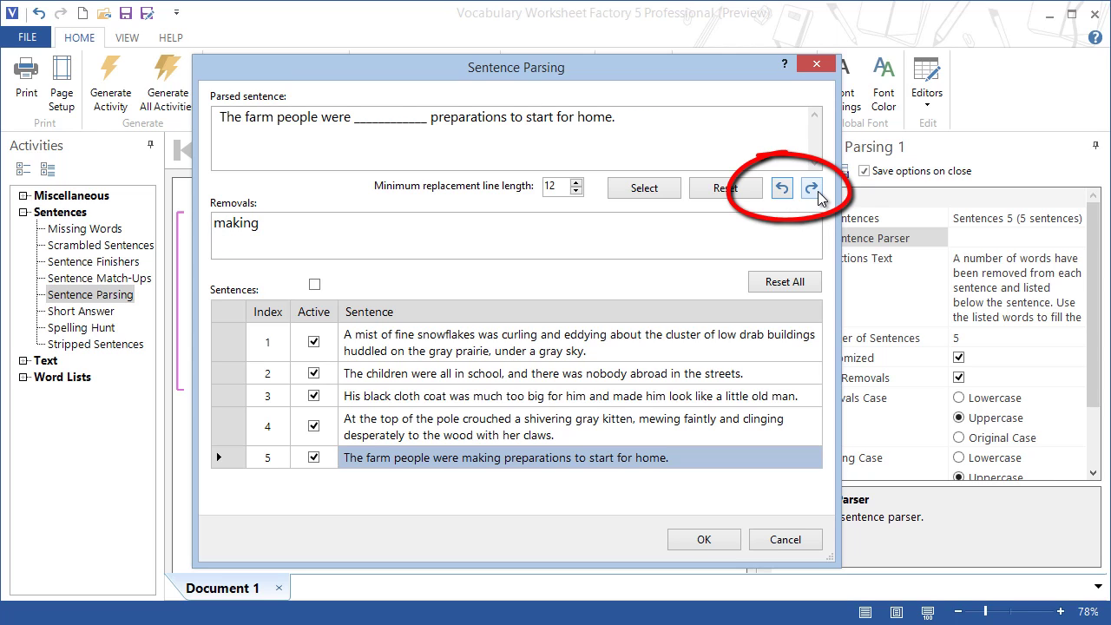
click(811, 189)
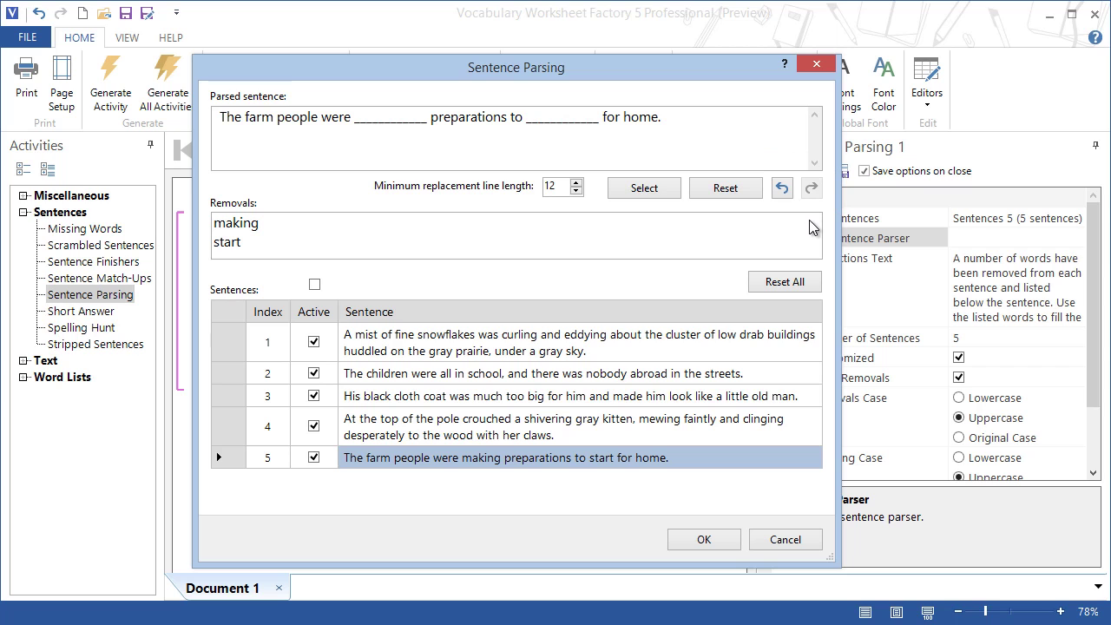
Turn off Show Removals and turn on Show Word Bank below the exercises
click(727, 551)
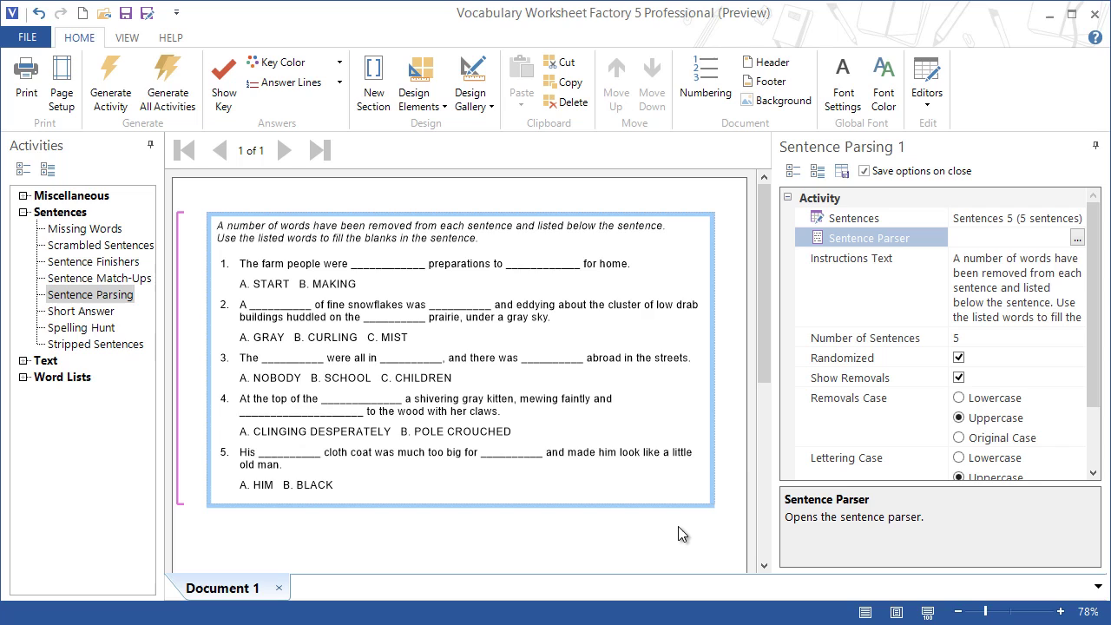
click(960, 378)
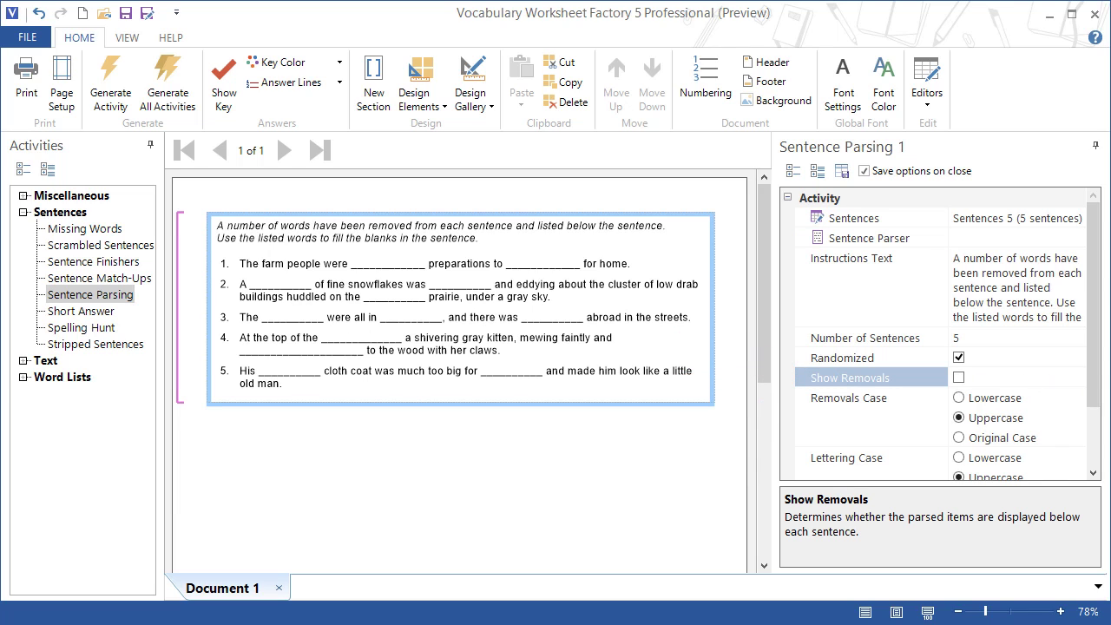
scroll(1092, 391, down, 2)
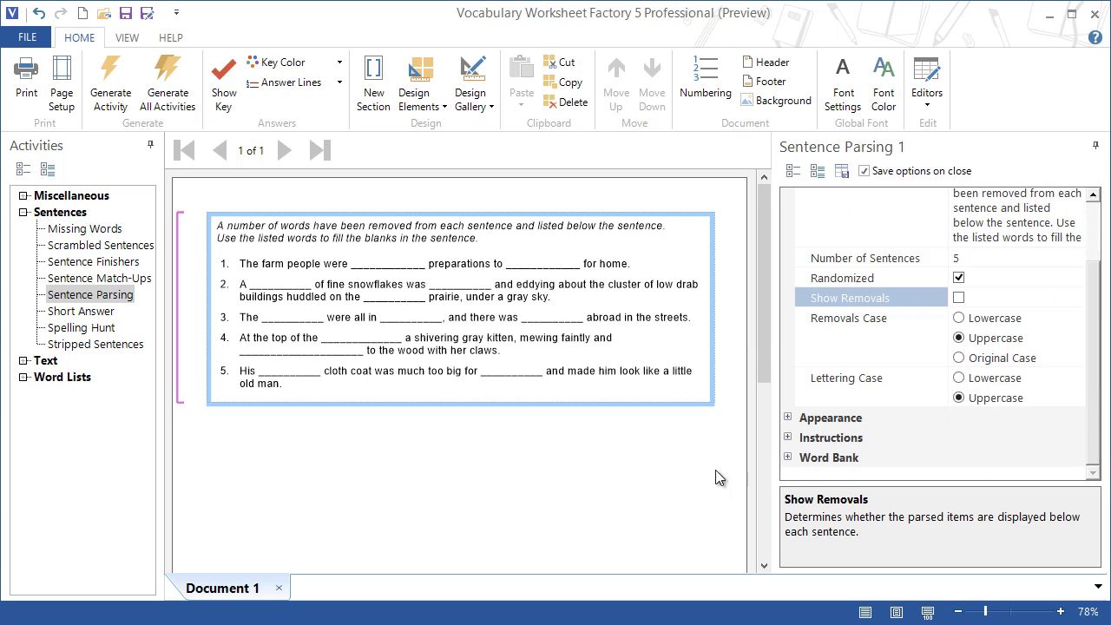
click(787, 457)
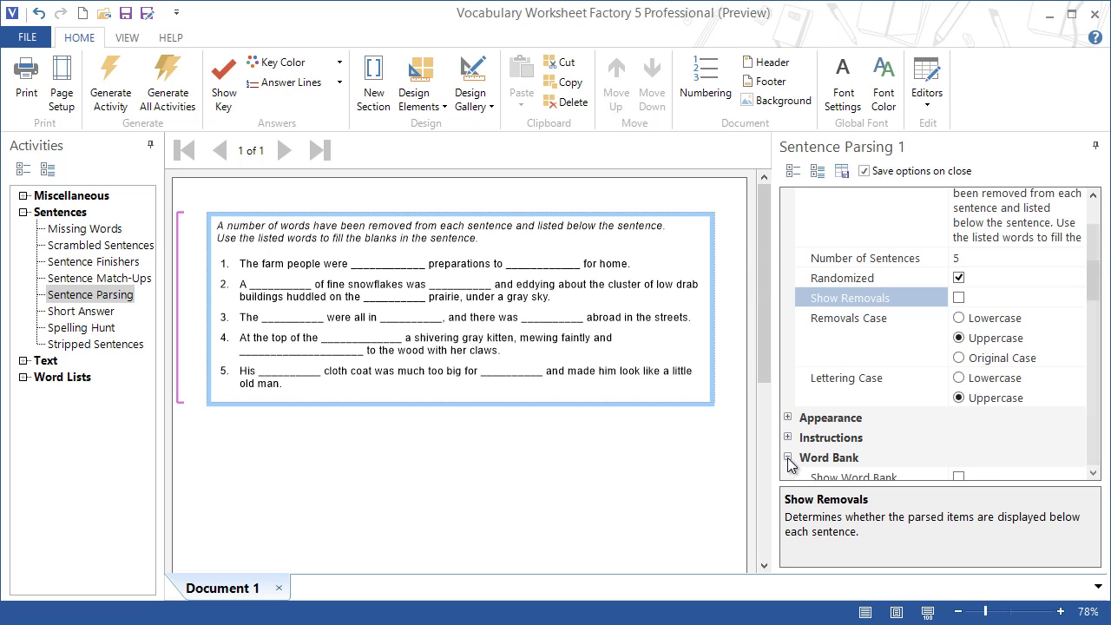
click(959, 476)
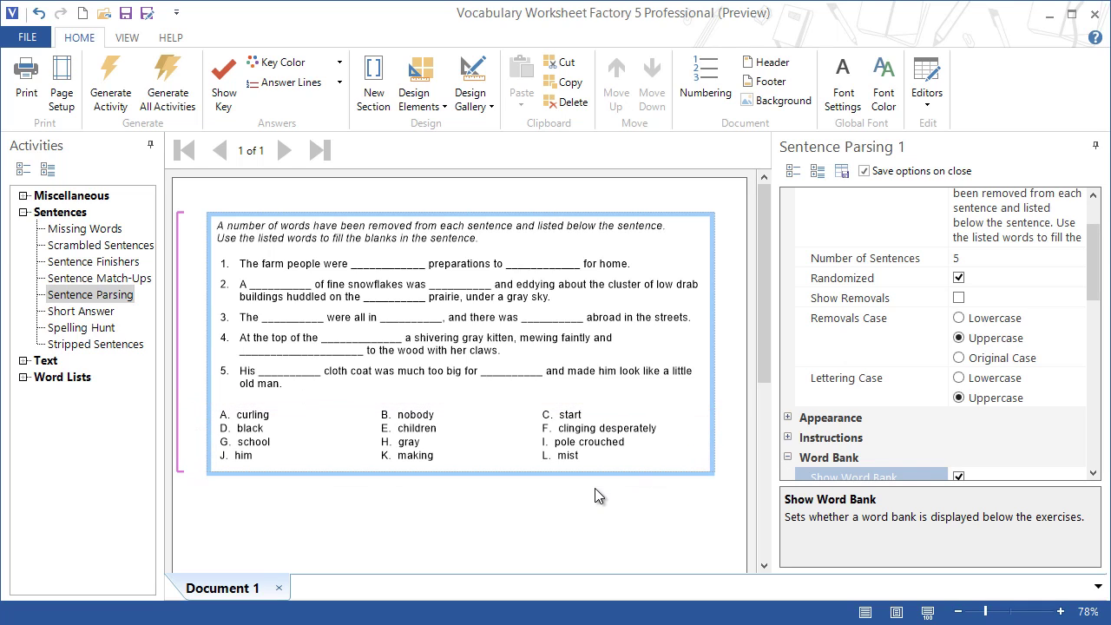
drag(1096, 252, 1095, 230)
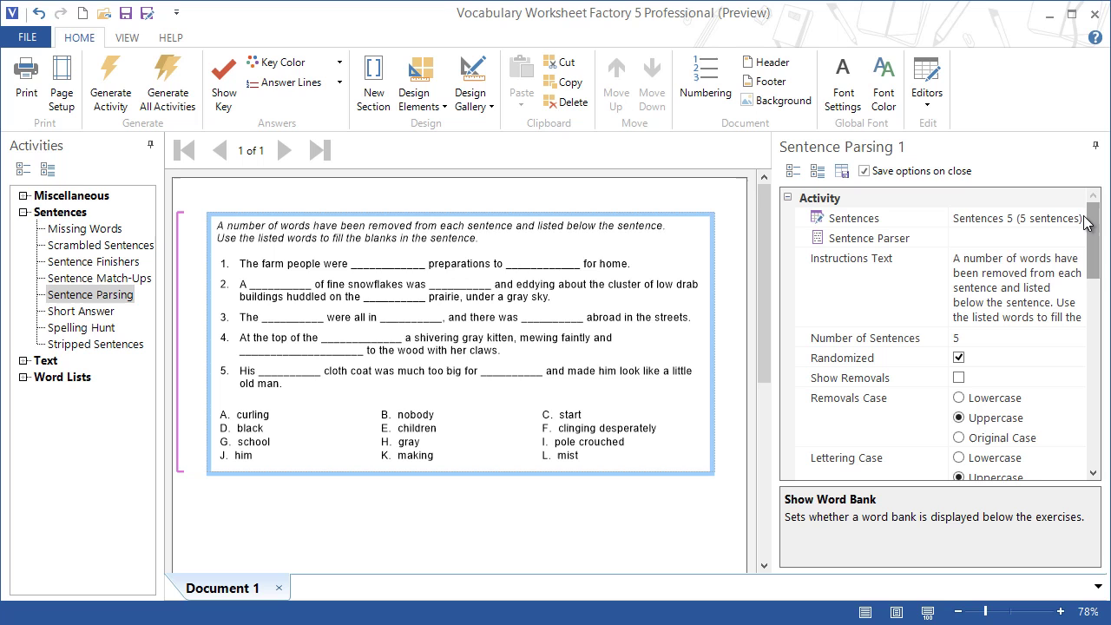
Load the To Run 6.vsc sentence collection as the worksheet's sentences
click(1078, 219)
click(1077, 220)
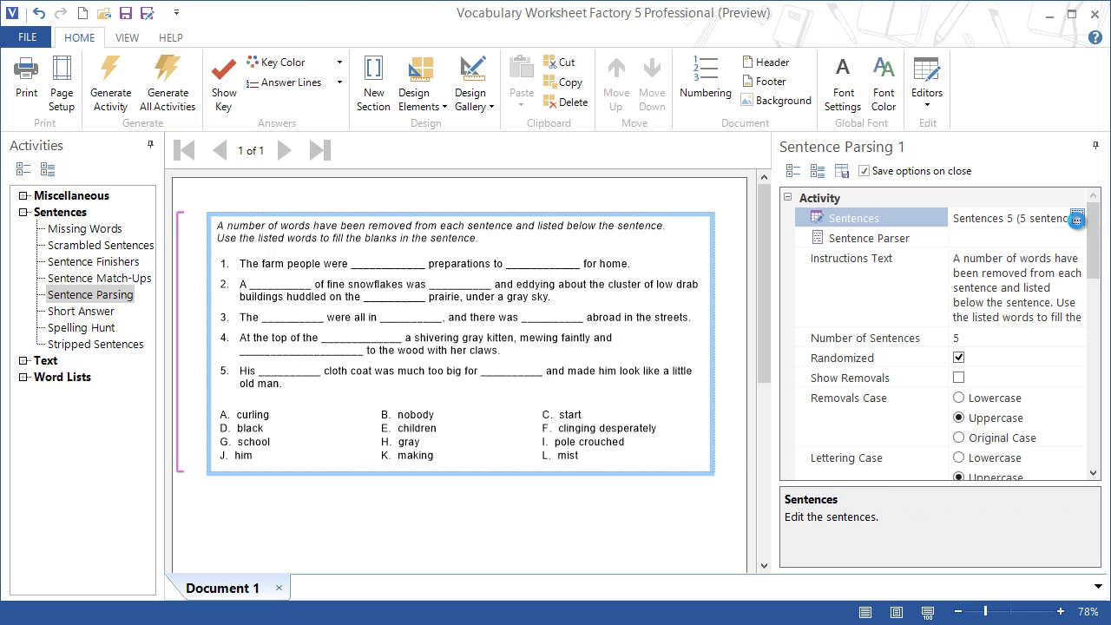
click(797, 434)
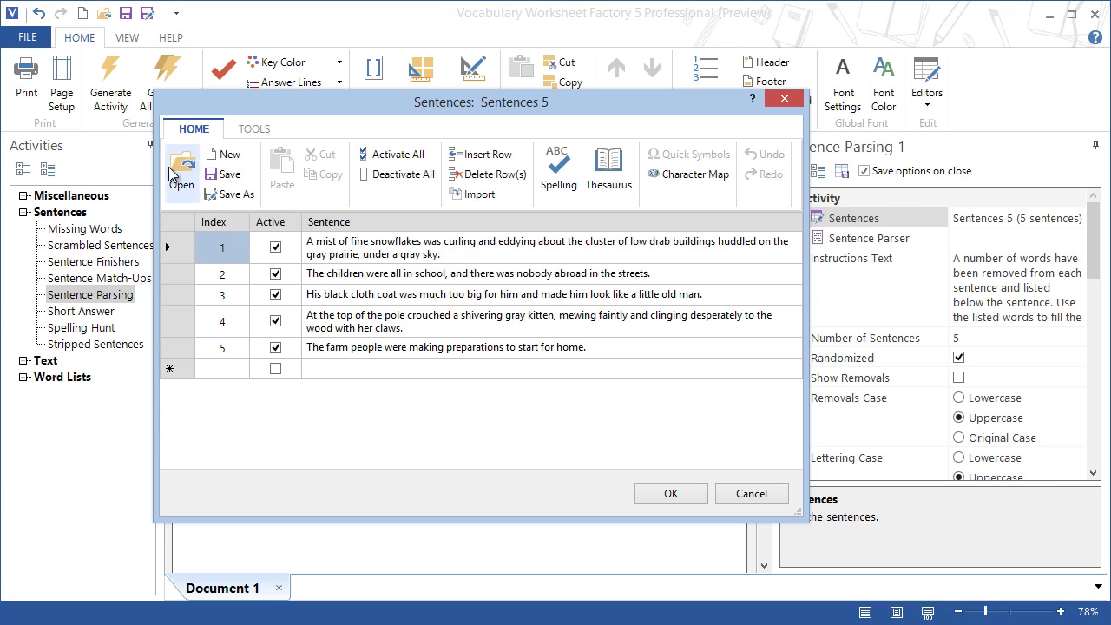
click(181, 173)
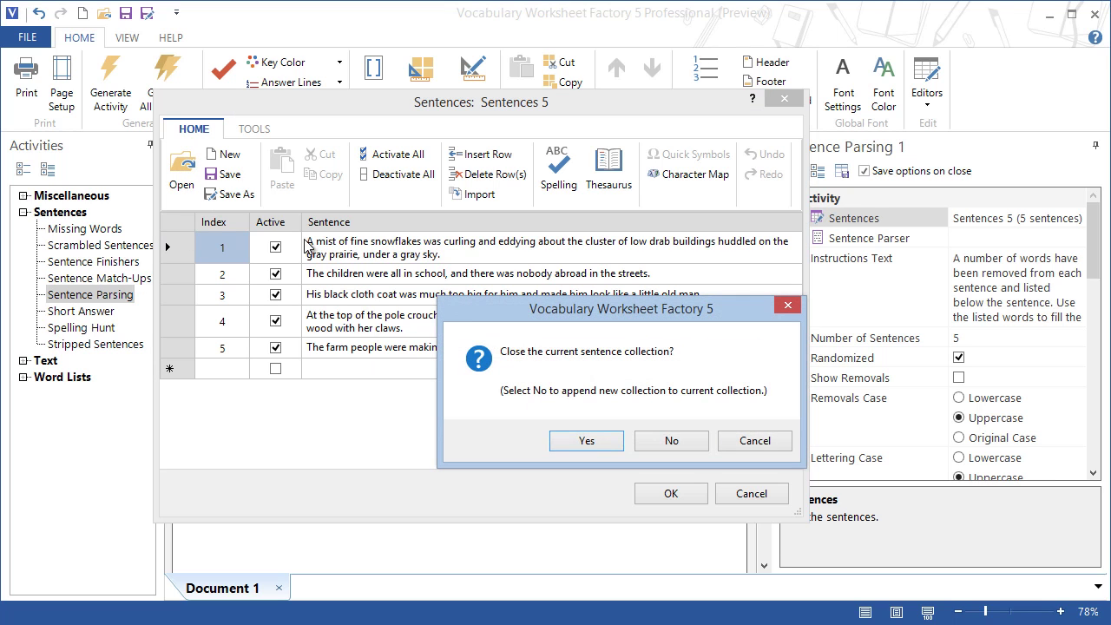
click(584, 437)
click(365, 313)
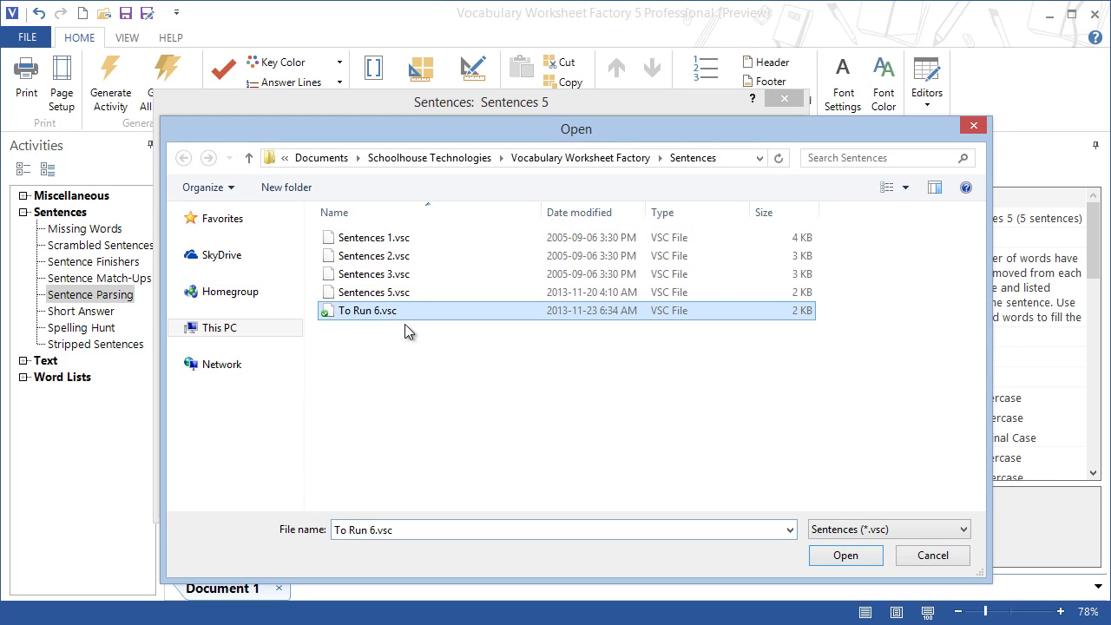
click(846, 559)
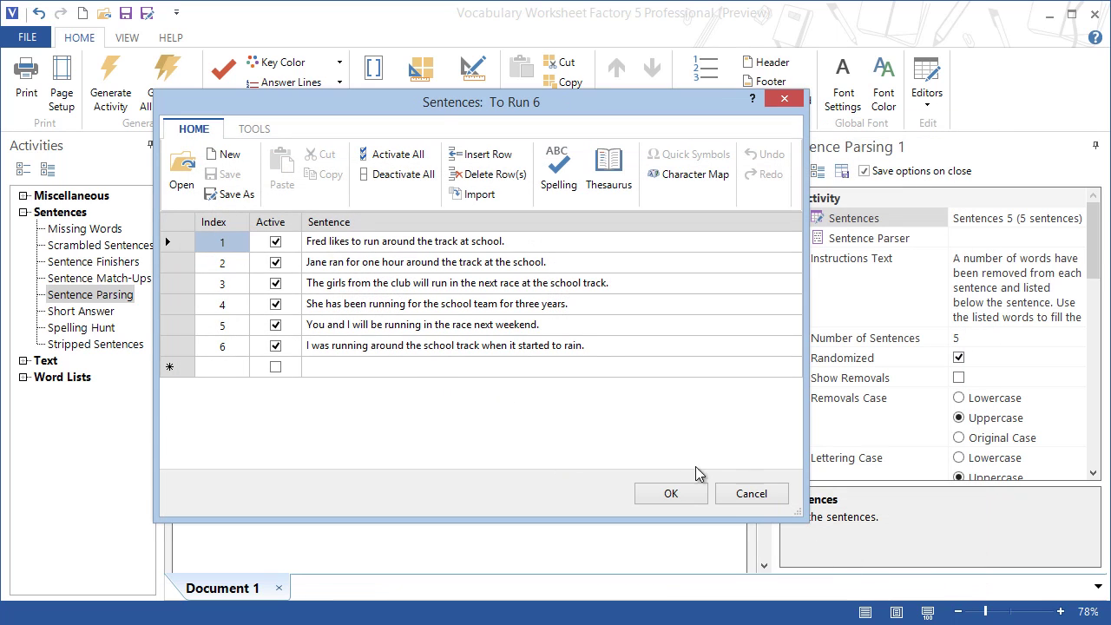
click(669, 492)
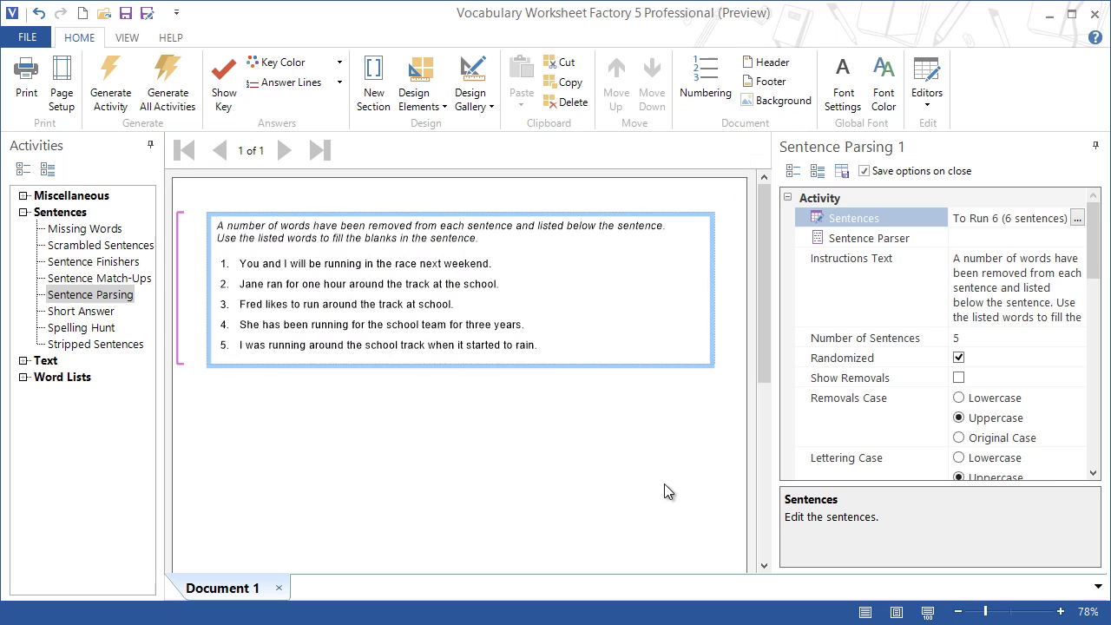
In the Sentence Parser, blank 'run', 'ran' and 'will run' in sentences one to three
click(1075, 239)
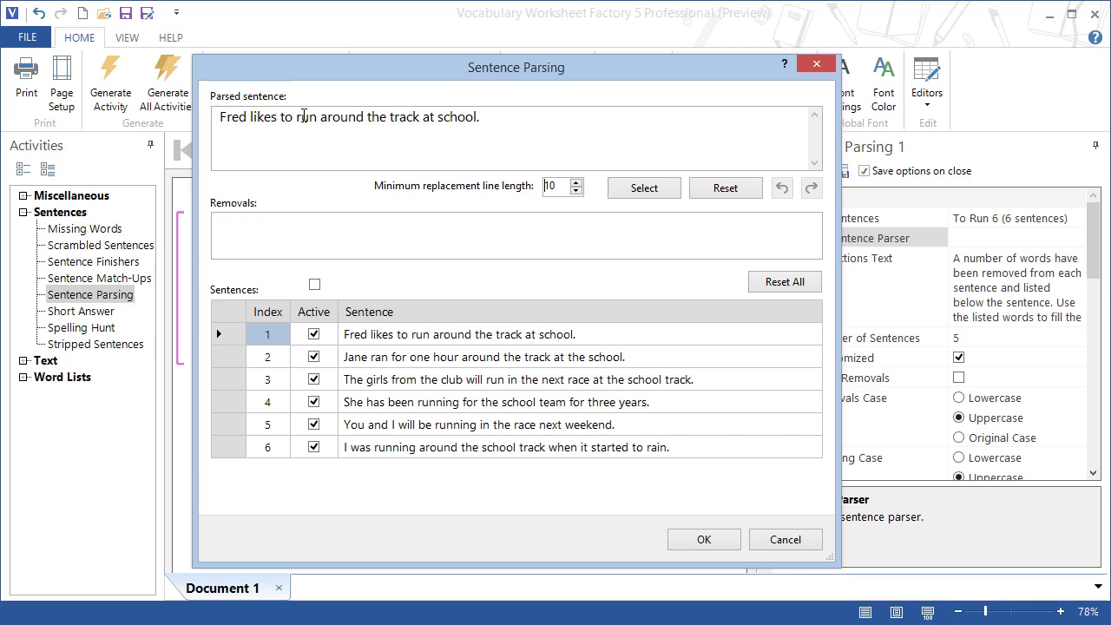
double_click(304, 116)
click(460, 360)
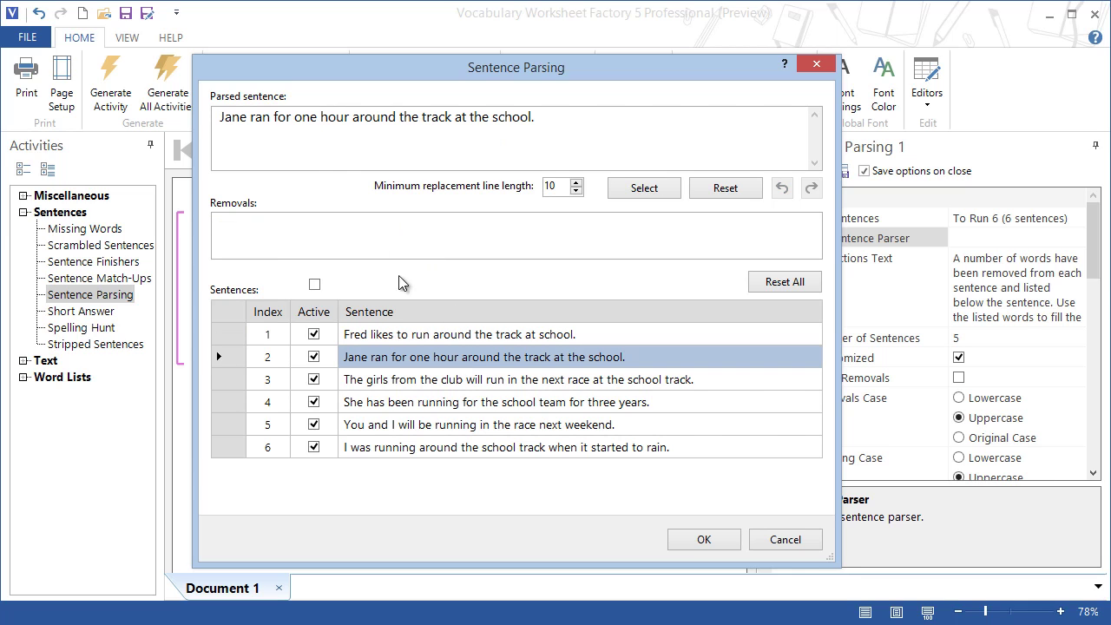
double_click(265, 116)
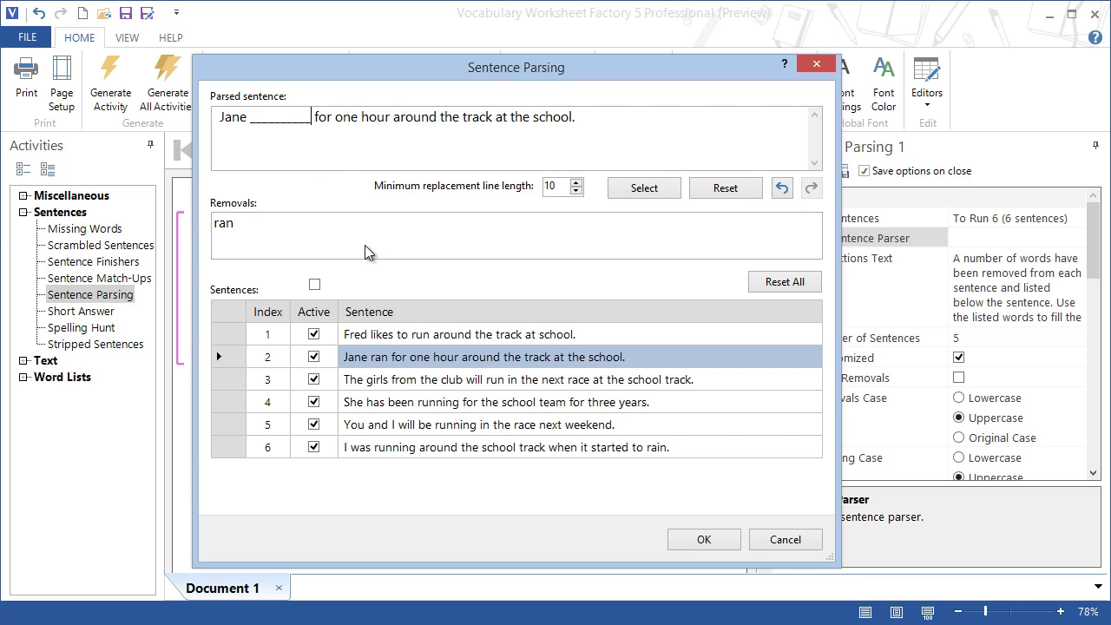
click(443, 383)
drag(360, 116, 406, 116)
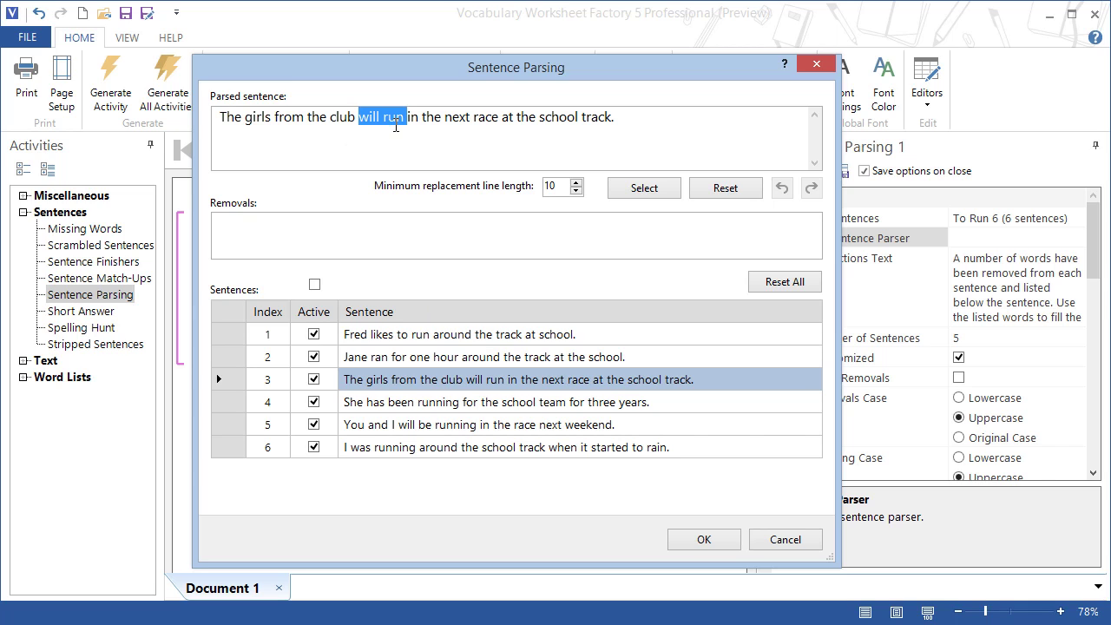
click(643, 189)
Blank 'has been running', 'will be running' and 'was running' in sentences four to six
click(460, 408)
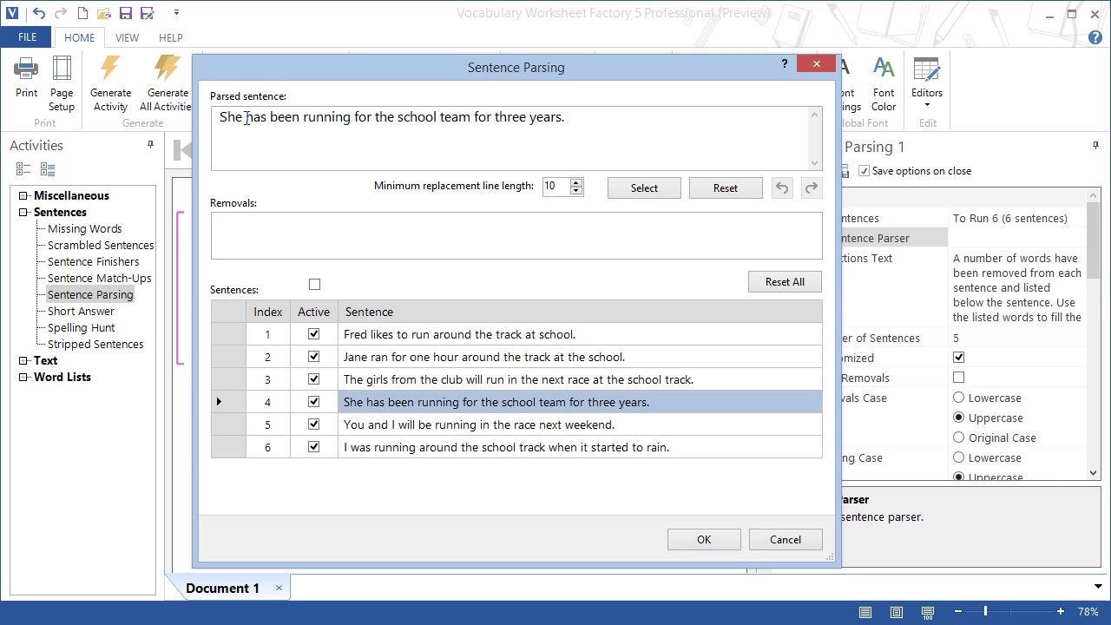
drag(246, 116, 354, 116)
click(642, 189)
click(502, 424)
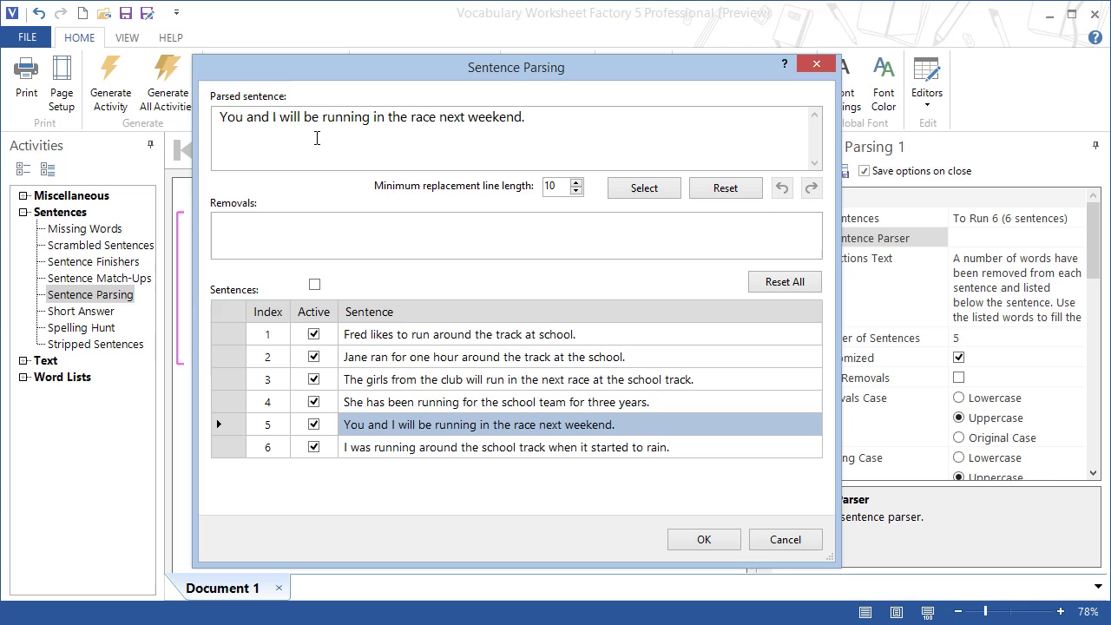
drag(280, 116, 373, 116)
click(642, 191)
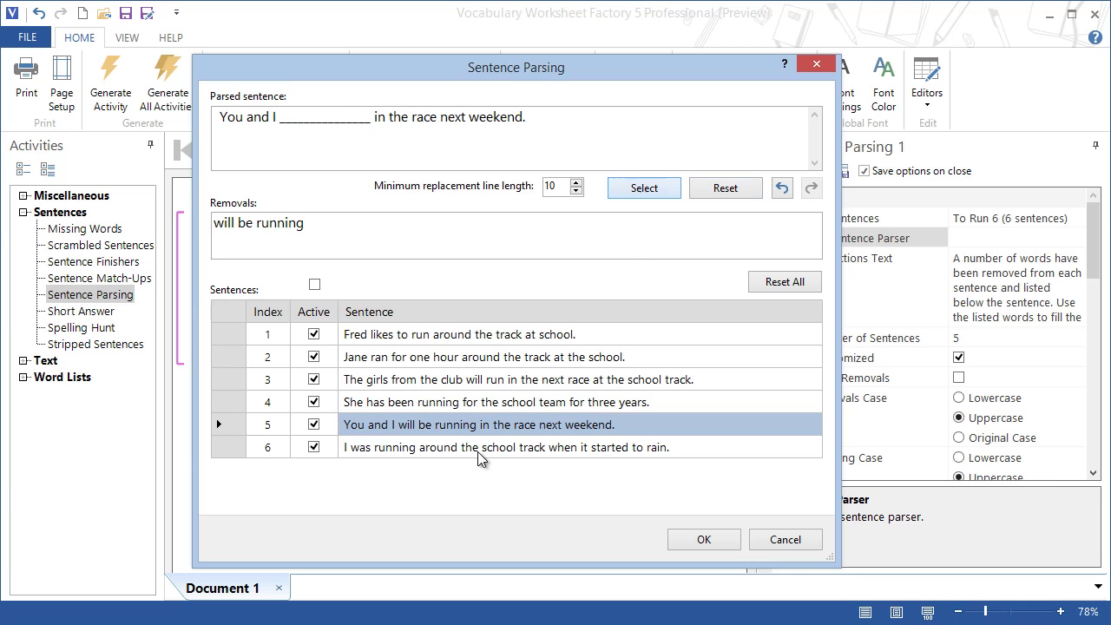
click(483, 450)
drag(228, 116, 301, 116)
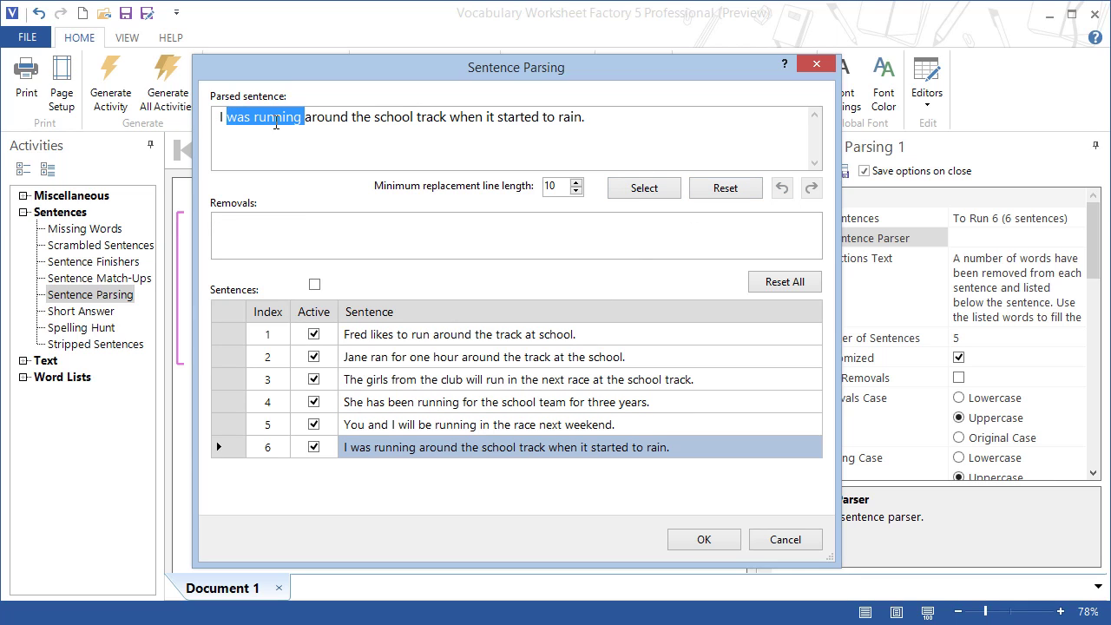
click(614, 189)
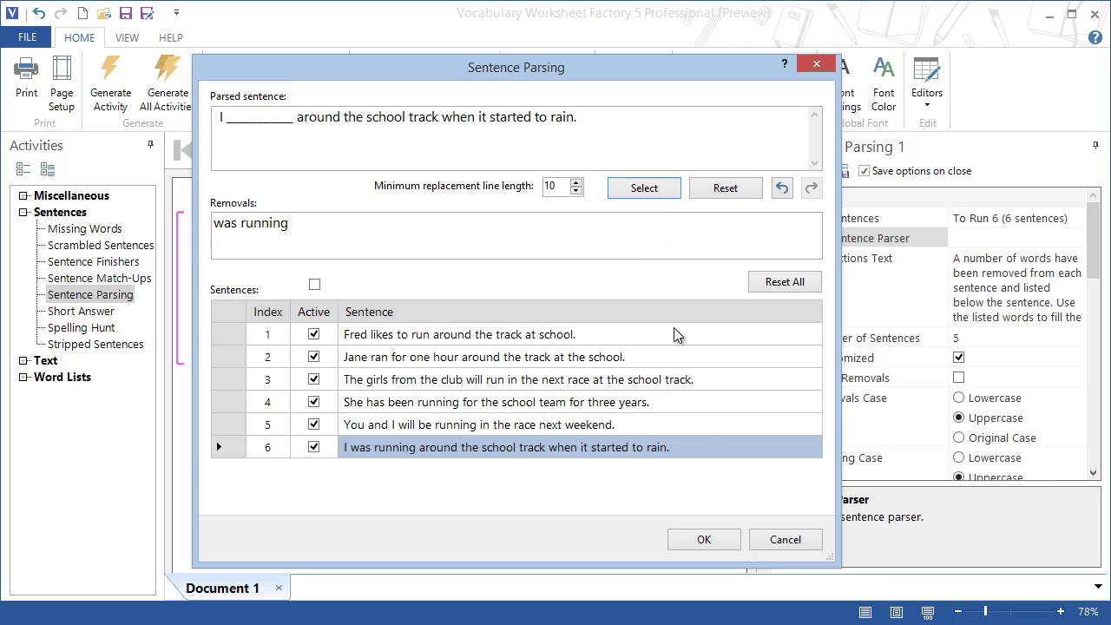
click(704, 539)
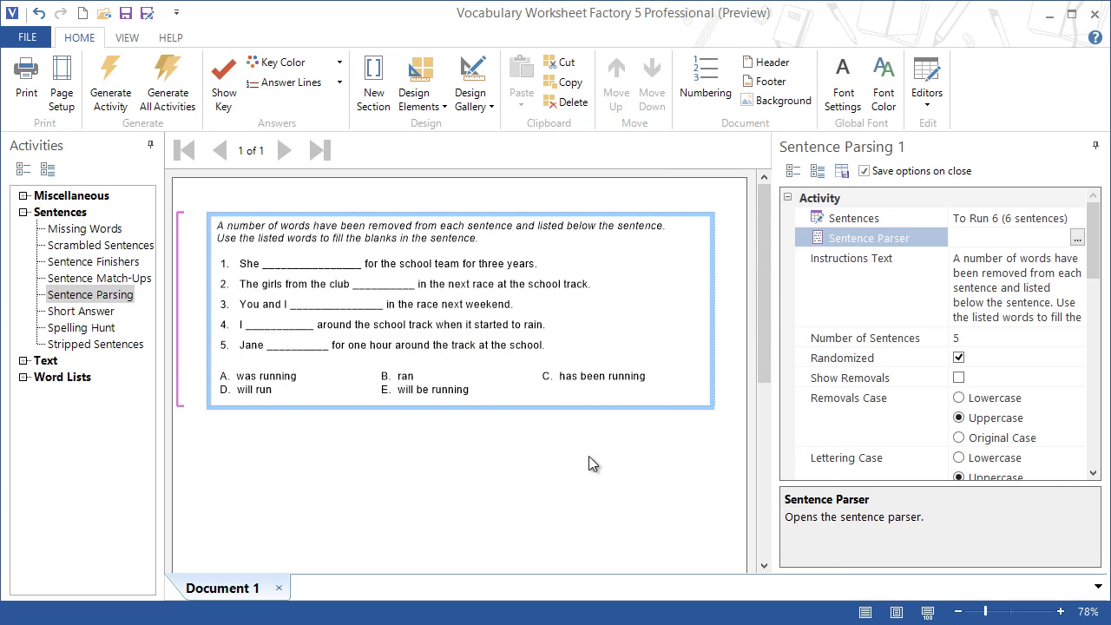